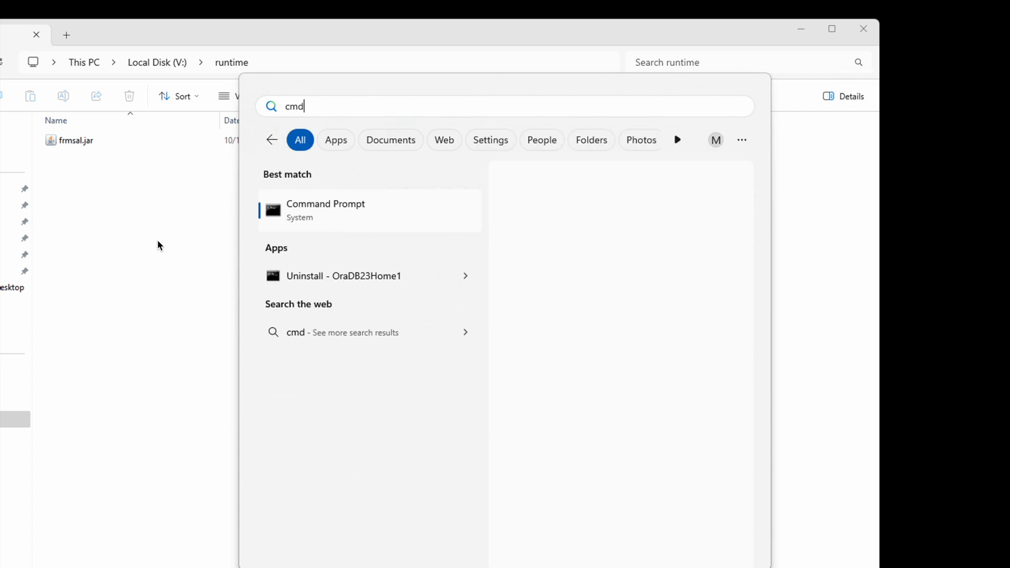
# - Open Command Prompt as administrator and move its window below the runtime folder's file list
pyautogui.rightClick(329, 221)
pyautogui.click(562, 333)
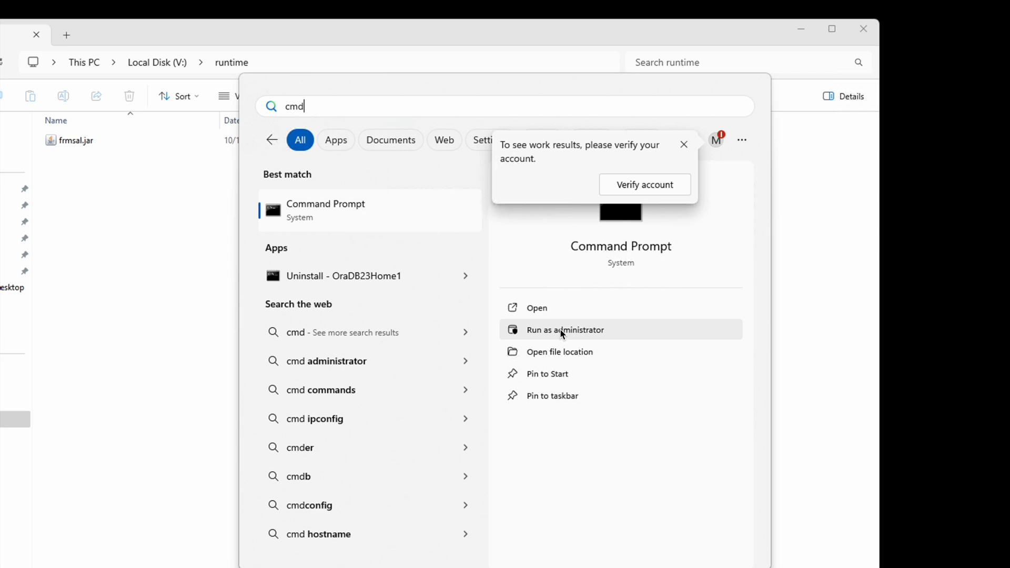
pyautogui.click(562, 333)
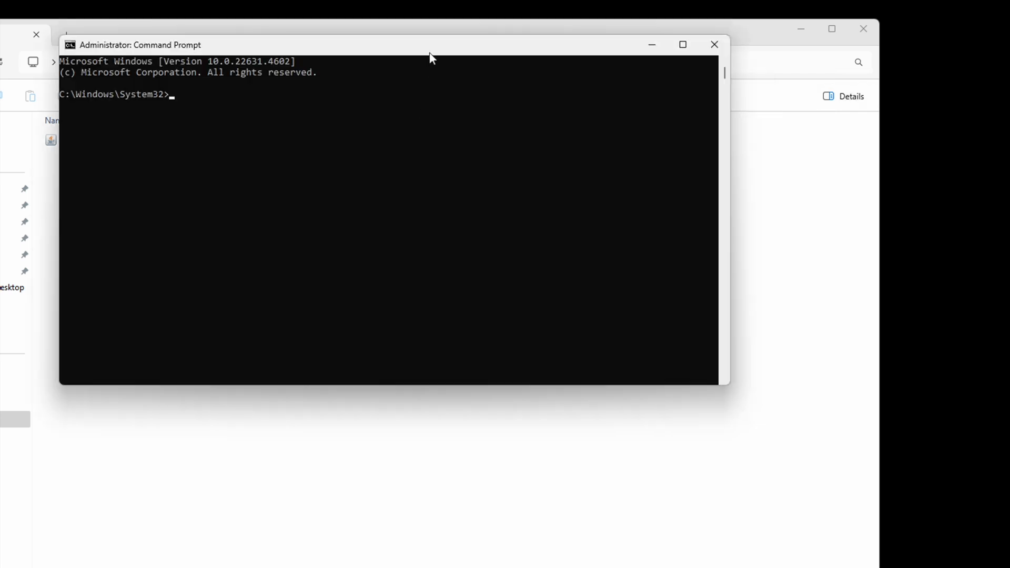
pyautogui.moveTo(430, 56); pyautogui.dragTo(462, 171)
# - Change the command prompt's working location to the runtime folder on drive V
pyautogui.write('c')
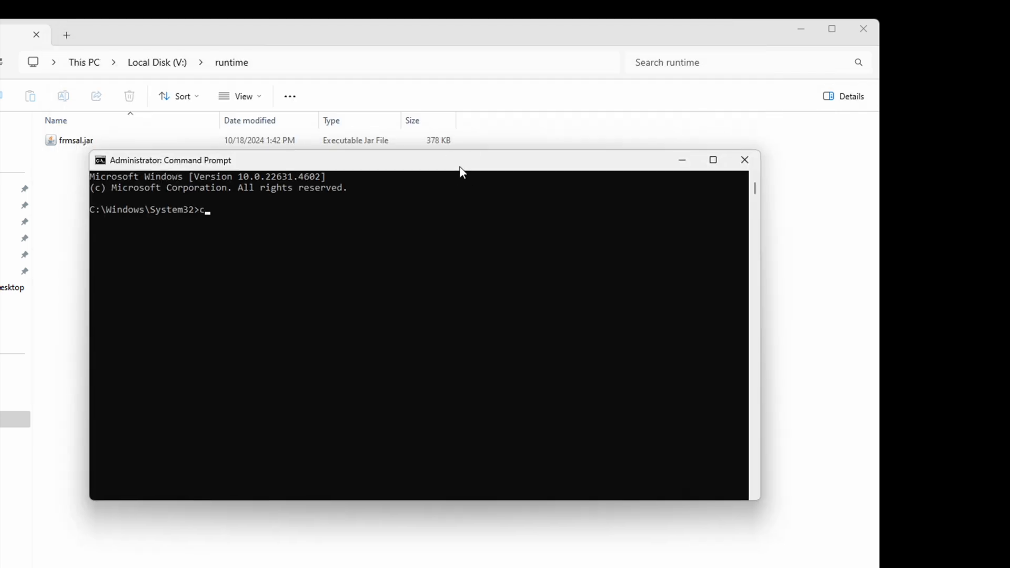
pyautogui.press('BackSpace')
pyautogui.write('v:')
pyautogui.press('Return')
pyautogui.write('cd runtime')
pyautogui.press('Return')
# - List the contents of V:\runtime and clear the console
pyautogui.write('dir')
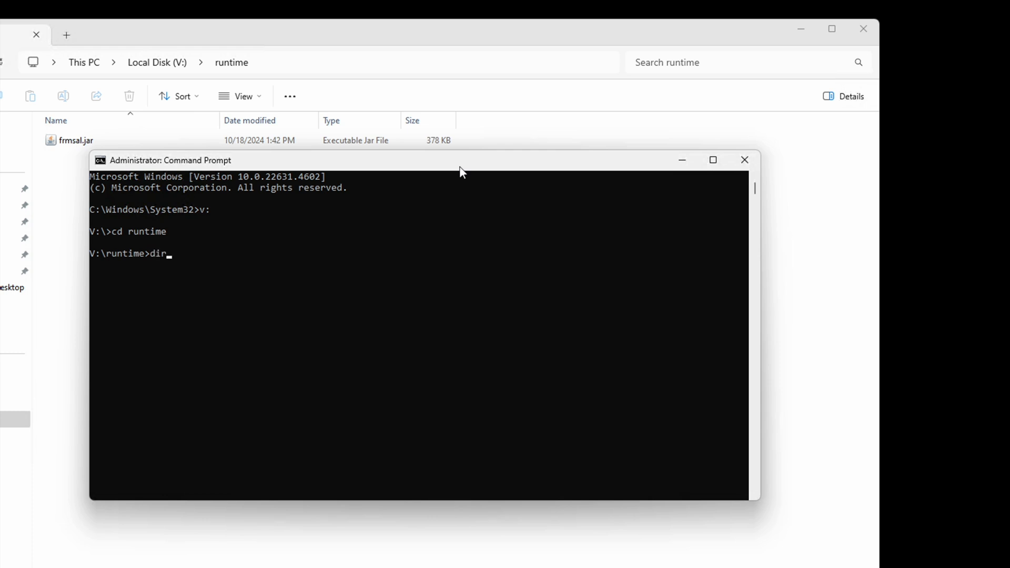
pyautogui.press('Return')
pyautogui.write('cls')
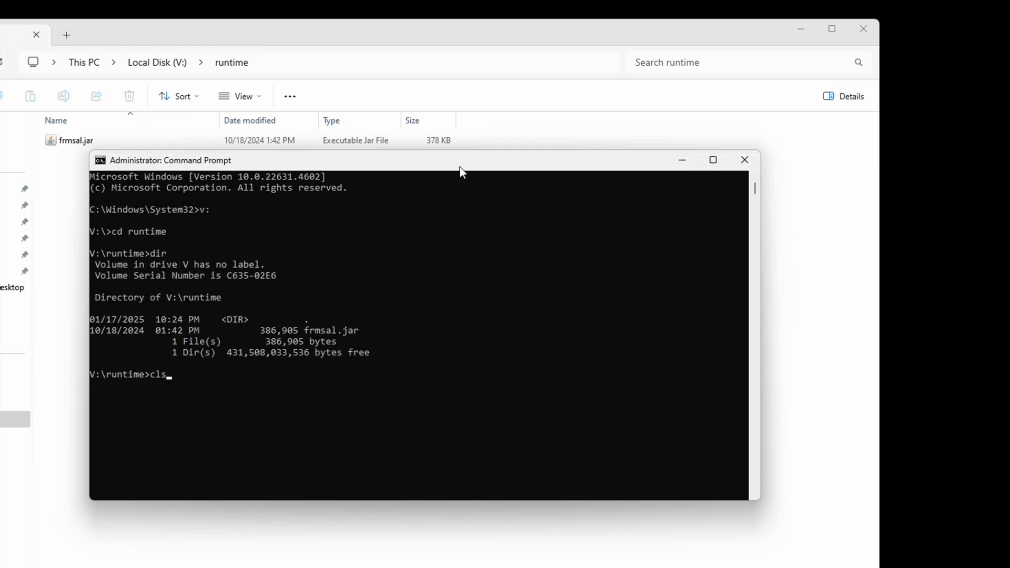
pyautogui.press('Return')
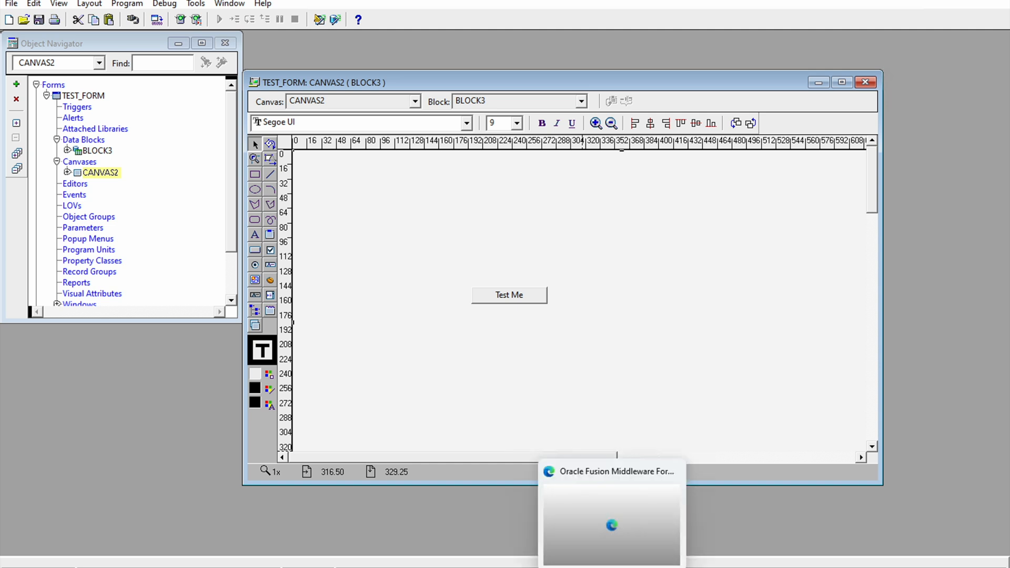
# - Switch to the Edge window with the Forms servlet, maximize it and load localhost:9001/forms/frmservlet?config=test_from
pyautogui.click(612, 567)
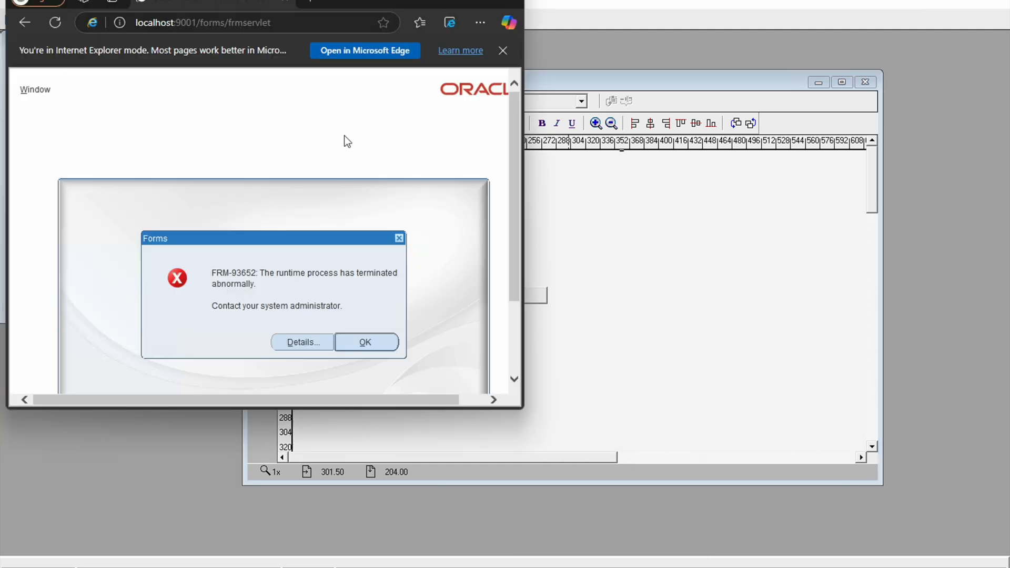
pyautogui.doubleClick(477, 7)
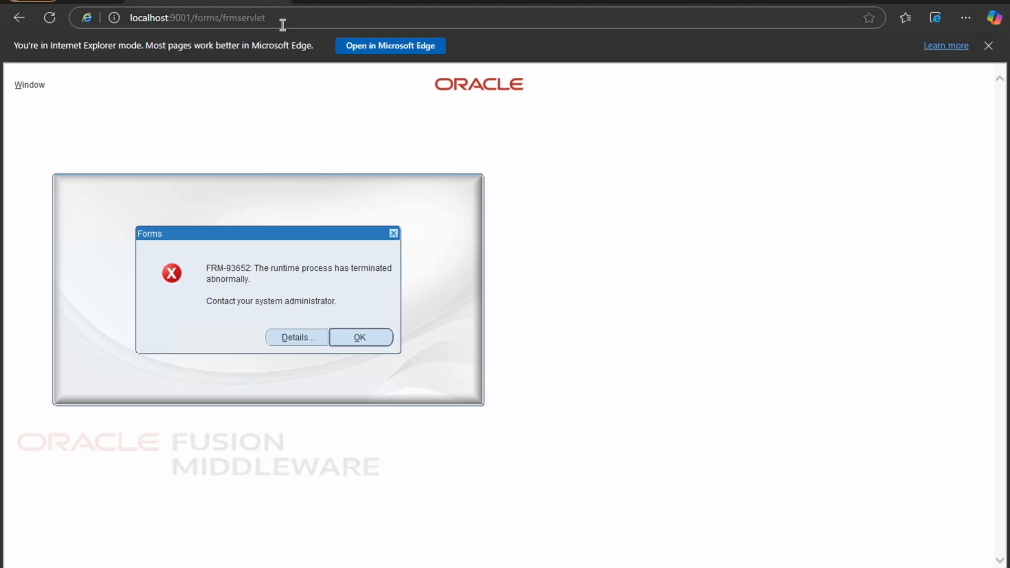
pyautogui.click(256, 20)
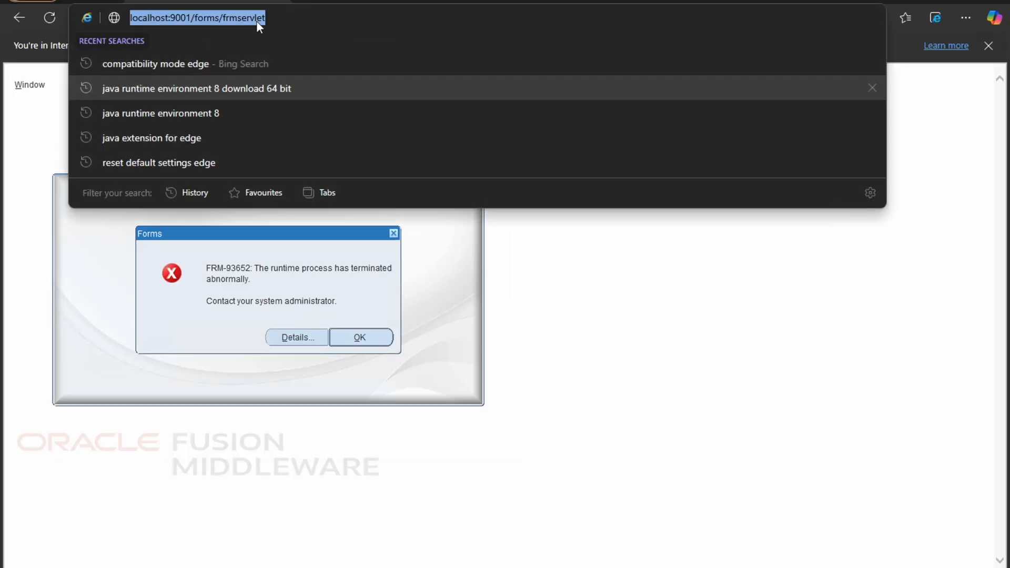
pyautogui.click(308, 20)
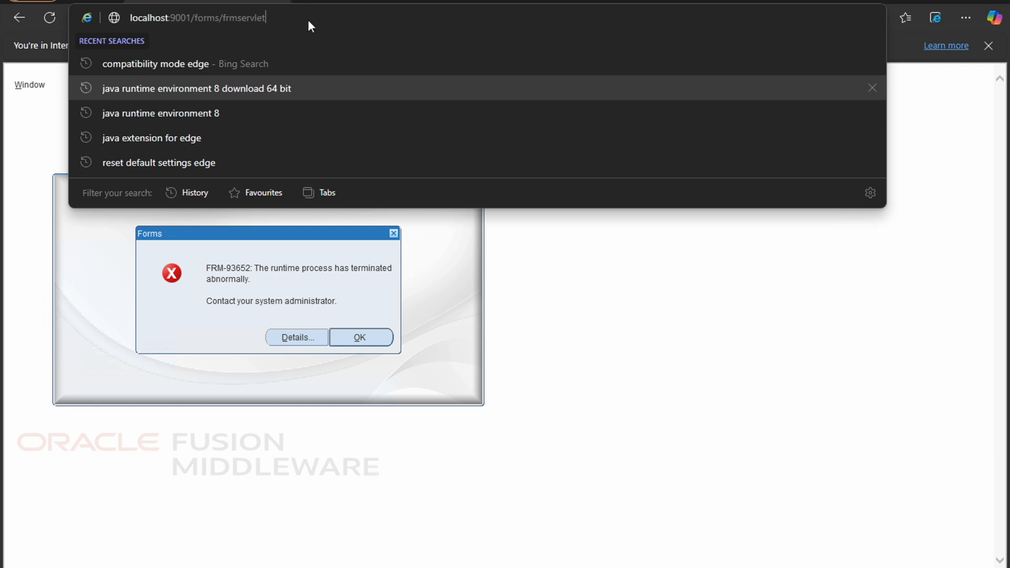
pyautogui.write('?c')
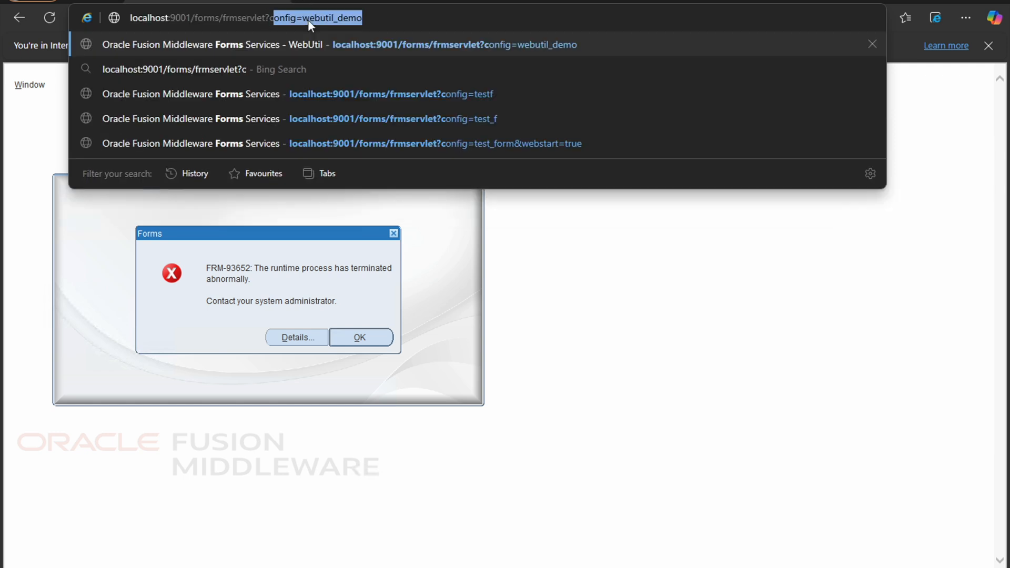
pyautogui.write('onfig')
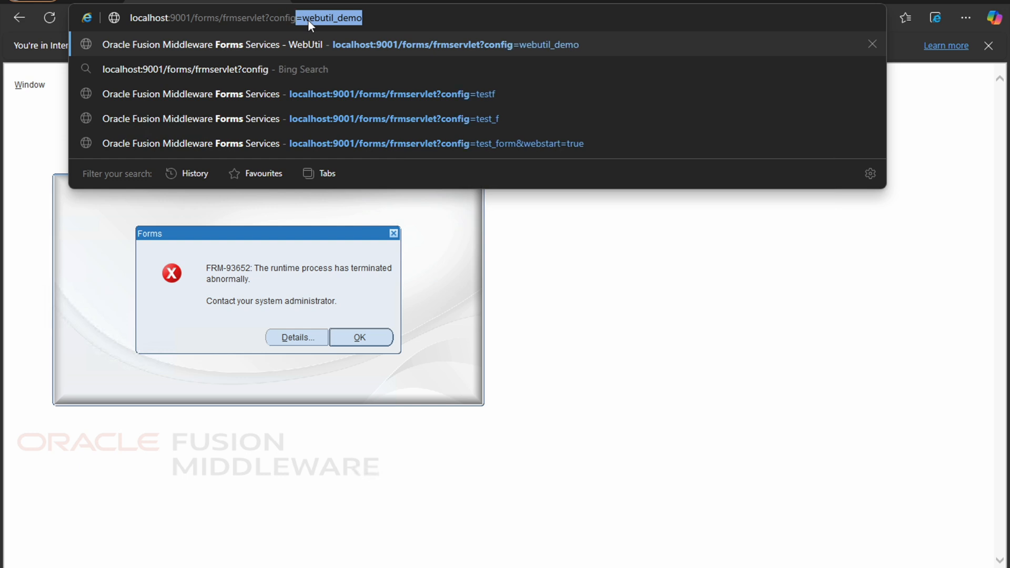
pyautogui.write('=test')
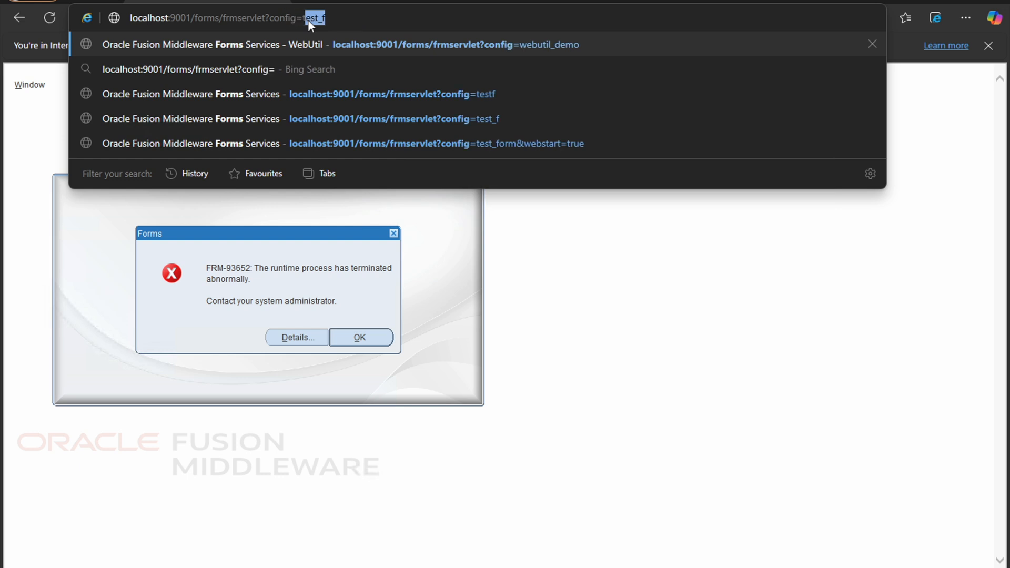
pyautogui.write('_fro')
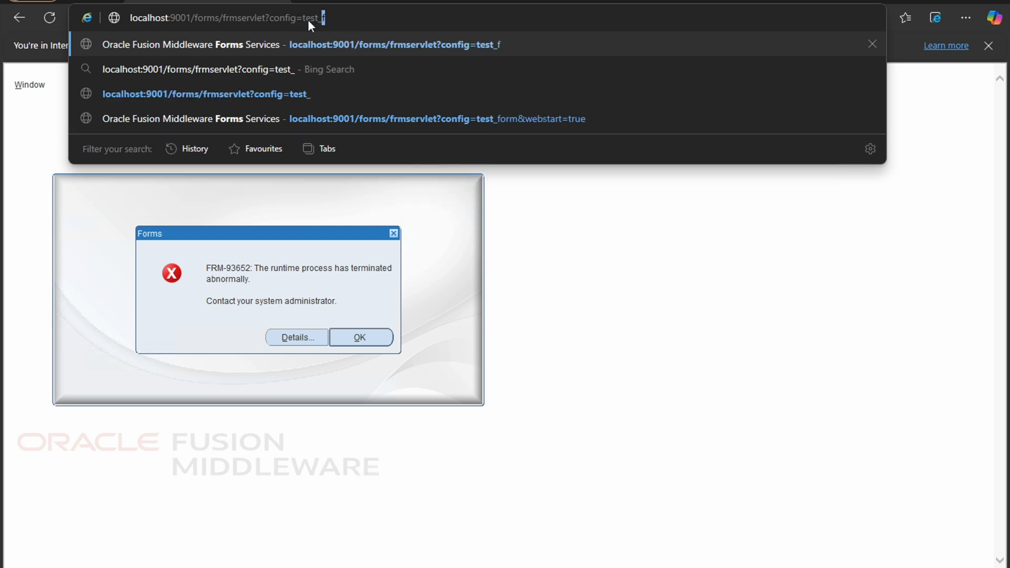
pyautogui.write('m')
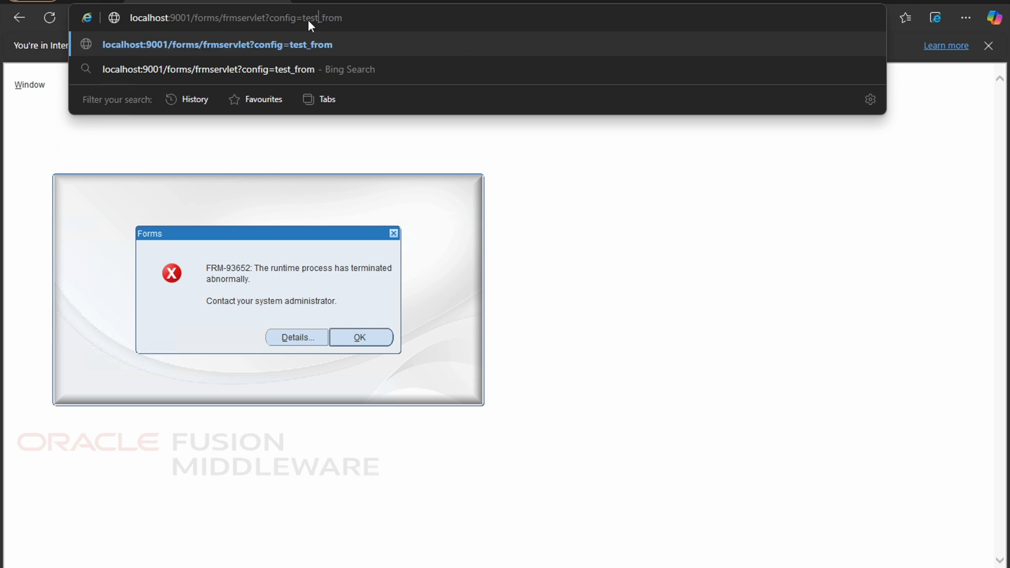
pyautogui.press('Left')
pyautogui.press('Left')
pyautogui.press('Left')
pyautogui.press('Left')
pyautogui.press('Left')
pyautogui.press('Left')
pyautogui.press('Left')
pyautogui.press('Left')
pyautogui.press('Left')
pyautogui.press('Left')
pyautogui.press('Left')
pyautogui.press('Left')
pyautogui.press('Left')
pyautogui.press('Left')
pyautogui.press('Left')
pyautogui.press('Left')
pyautogui.press('Right')
pyautogui.press('Right')
pyautogui.press('Return')
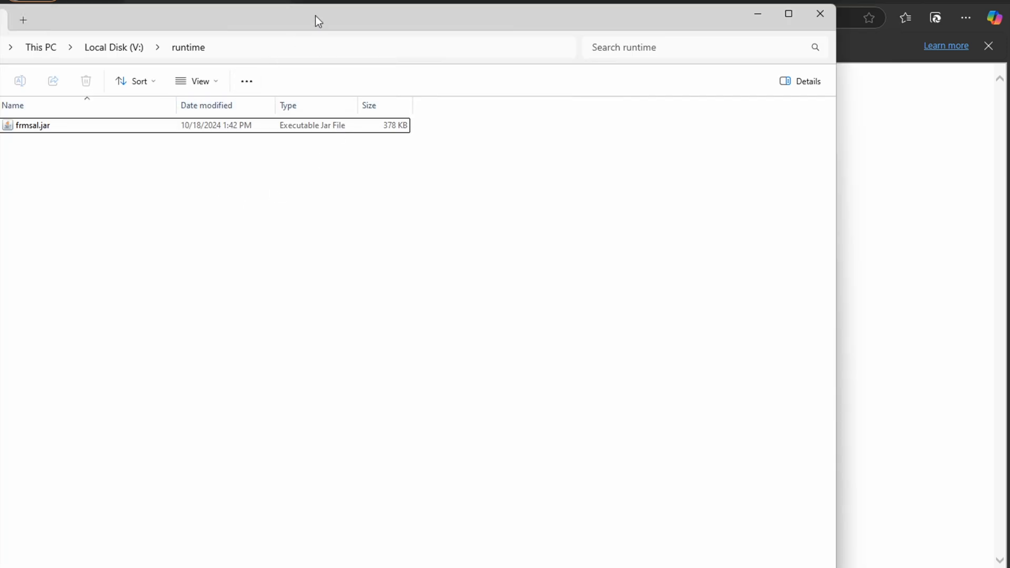
# - Reposition the runtime folder window and bring the administrator Command Prompt at V:\runtime to the front
pyautogui.moveTo(316, 20); pyautogui.dragTo(367, 11)
pyautogui.click(100, 127)
pyautogui.click(82, 169)
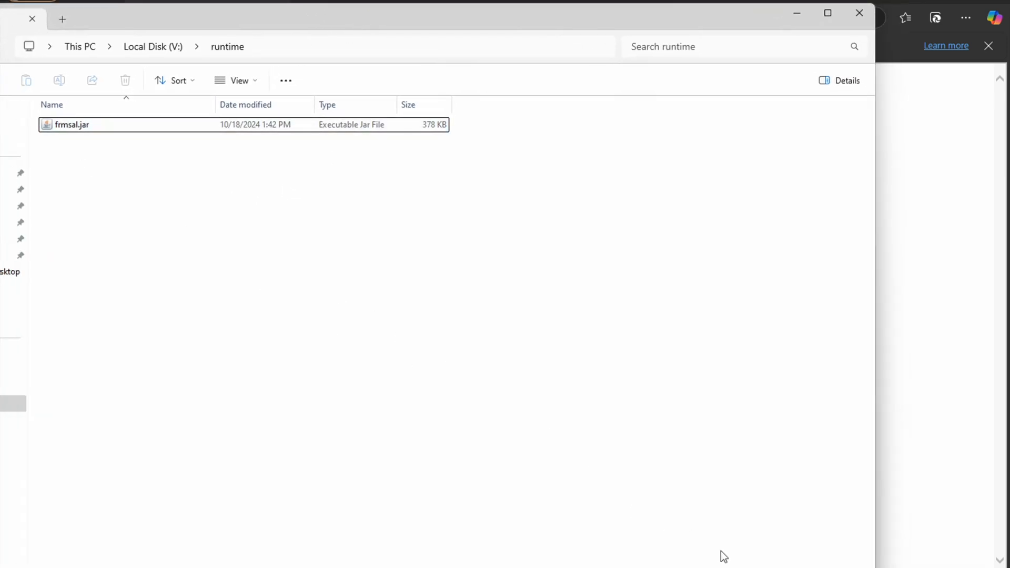
pyautogui.moveTo(863, 536)
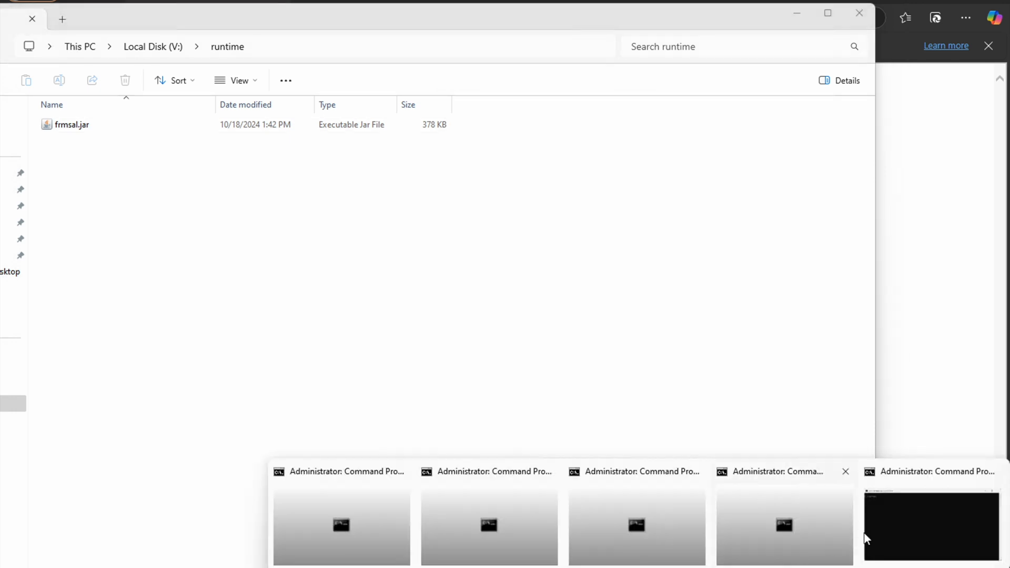
pyautogui.click(906, 526)
pyautogui.moveTo(378, 26); pyautogui.dragTo(391, 33)
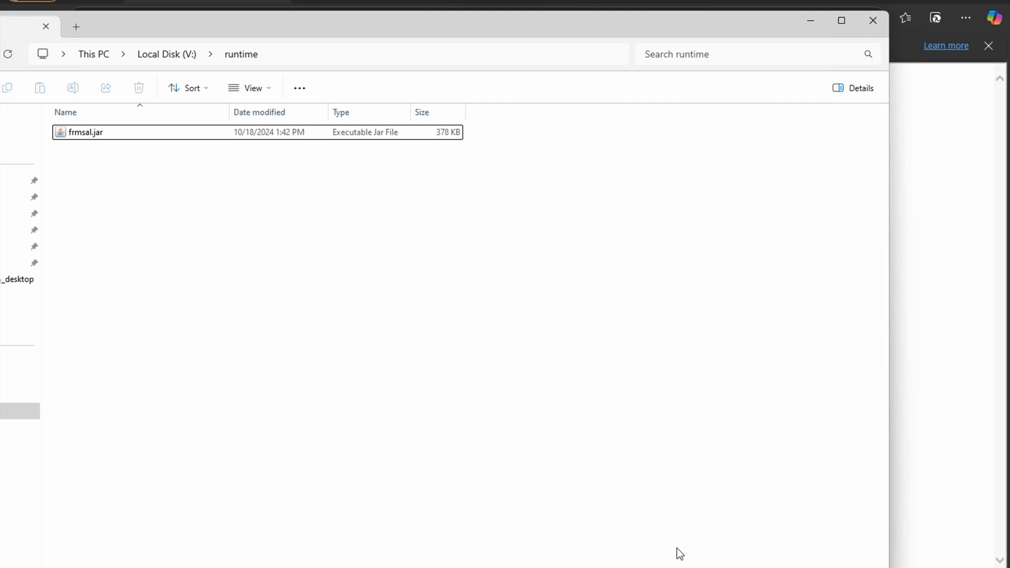
pyautogui.moveTo(683, 541)
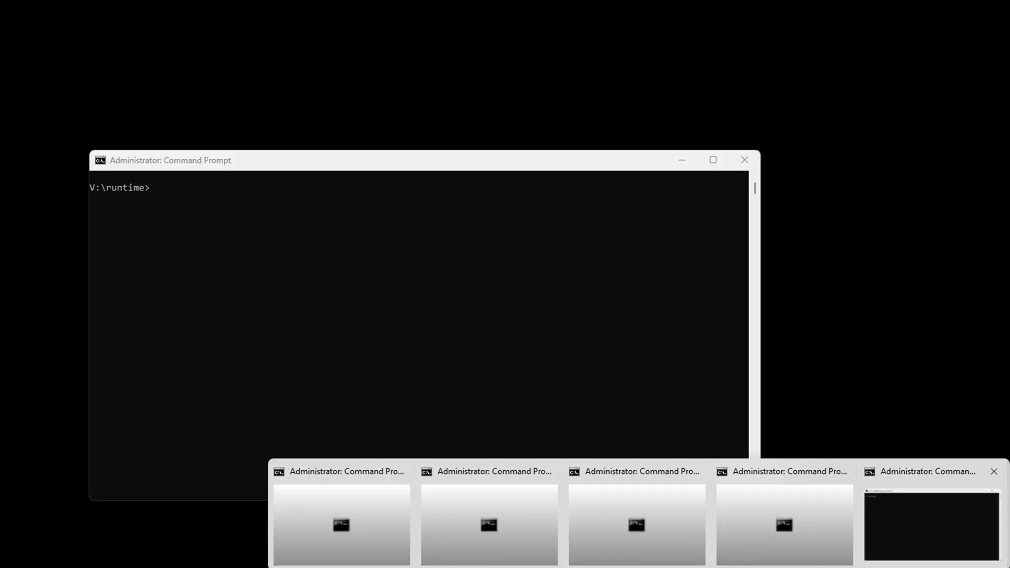
pyautogui.click(896, 527)
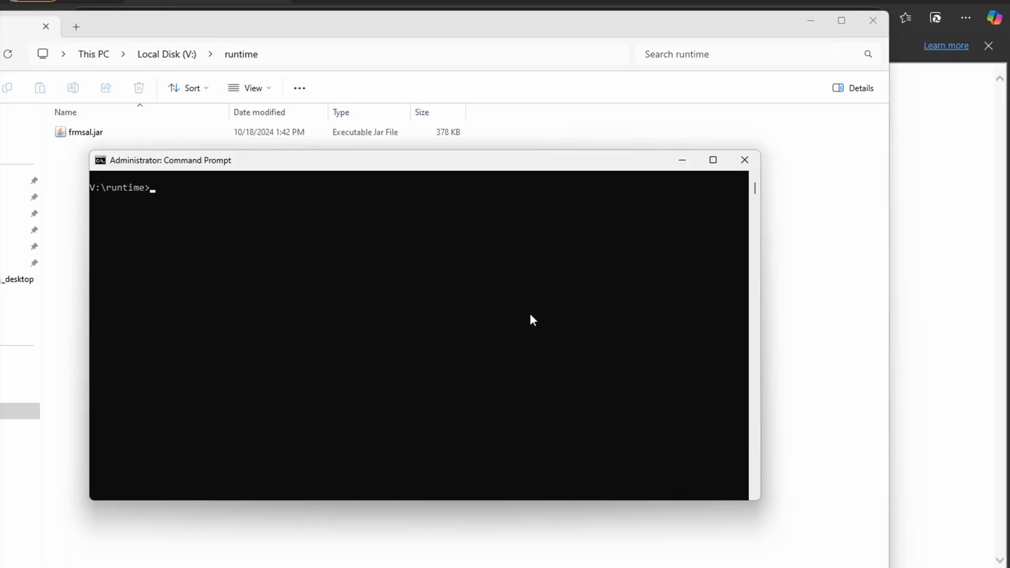
pyautogui.write('java -jar frmsal.jar -url httt')
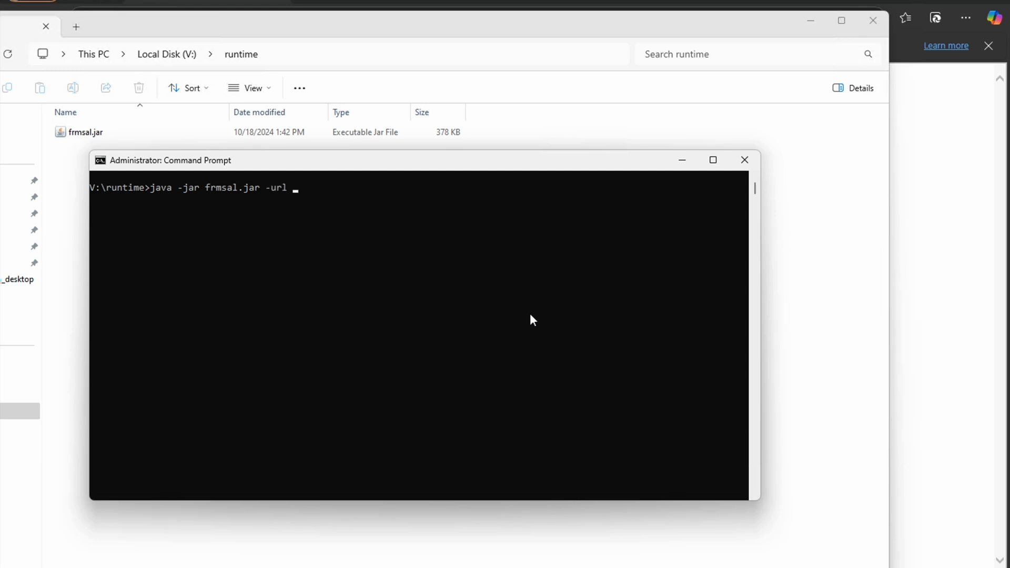
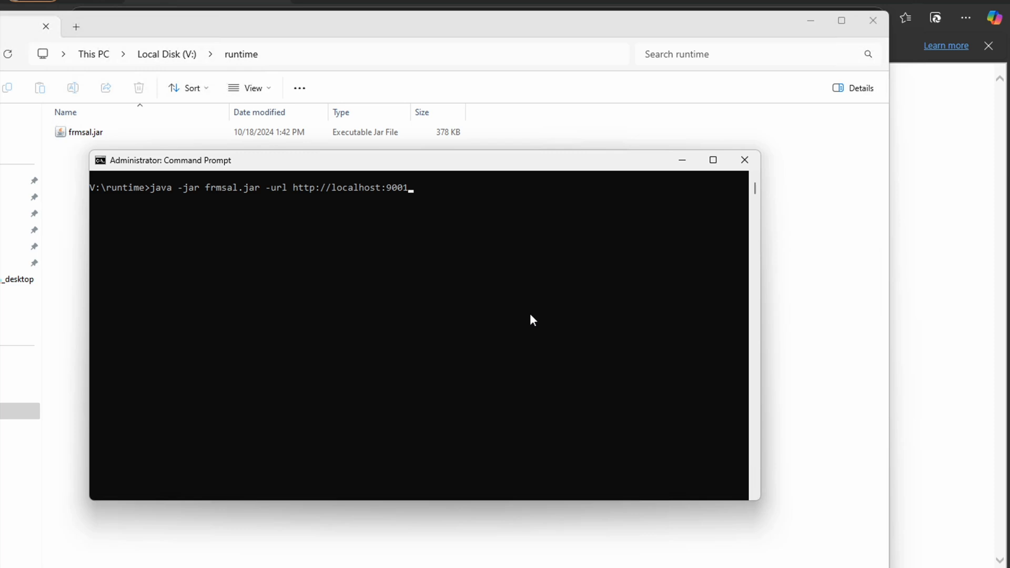
pyautogui.write('/forms/frmservlet?config')
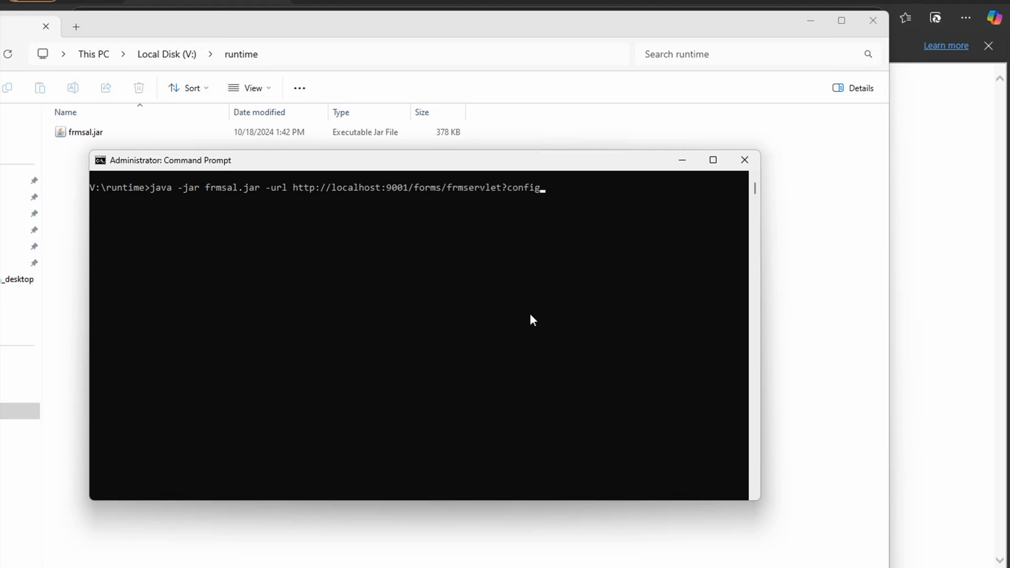
pyautogui.write('=test=form')
# - Copy the whole java -jar frmsal.jar command from the prompt to the clipboard
pyautogui.hotkey('shift', 'Left')
pyautogui.hotkey('shift', 'Left')
pyautogui.hotkey('shift', 'Left')
pyautogui.hotkey('shift', 'Left')
pyautogui.hotkey('shift', 'Left')
pyautogui.hotkey('shift', 'Left')
pyautogui.hotkey('shift', 'Left')
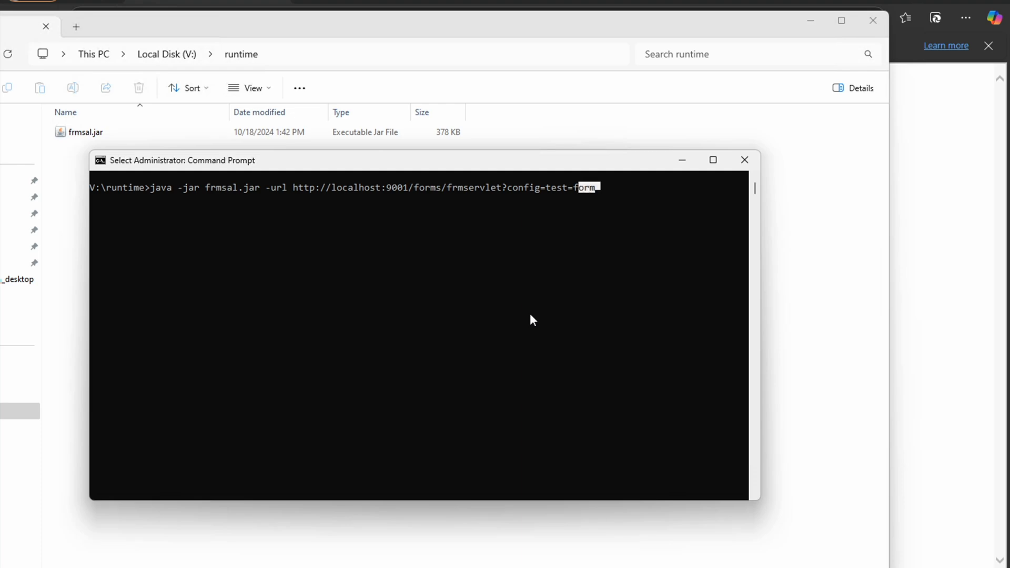
pyautogui.hotkey('shift', 'Left')
pyautogui.hotkey('shift', 'Left')
pyautogui.hotkey('shift', 'Left')
pyautogui.hotkey('shift', 'Left')
pyautogui.hotkey('shift', 'Left')
pyautogui.hotkey('shift', 'Left')
pyautogui.hotkey('shift', 'Left')
pyautogui.hotkey('shift', 'Left')
pyautogui.hotkey('shift', 'Left')
pyautogui.hotkey('shift', 'Left')
pyautogui.hotkey('shift', 'Left')
pyautogui.hotkey('shift', 'Left')
pyautogui.hotkey('shift', 'Left')
pyautogui.hotkey('shift', 'Left')
pyautogui.hotkey('shift', 'Left')
pyautogui.hotkey('shift', 'Left')
pyautogui.hotkey('shift', 'Left')
pyautogui.hotkey('shift', 'Left')
pyautogui.hotkey('shift', 'Left')
pyautogui.hotkey('shift', 'Left')
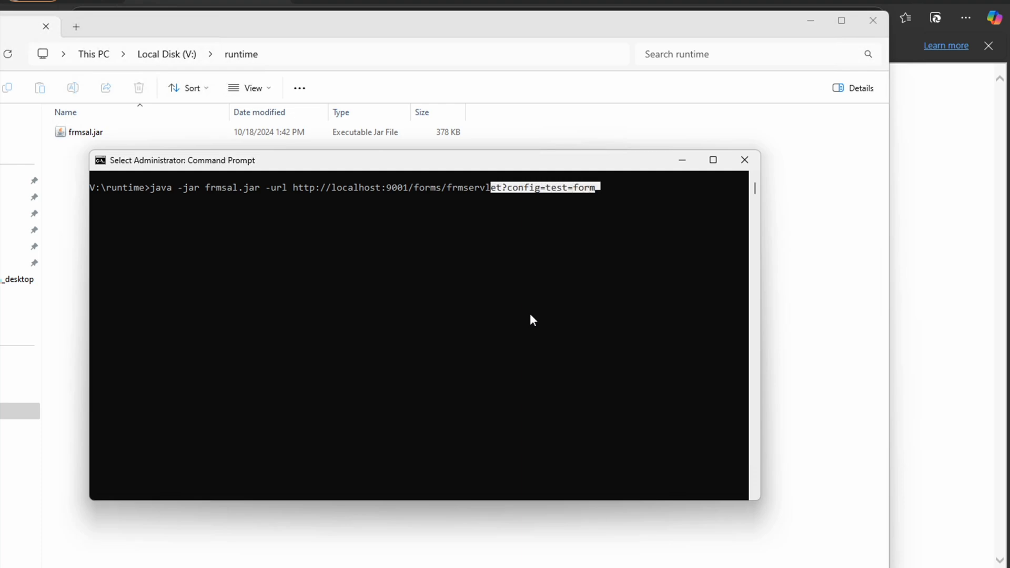
pyautogui.hotkey('shift', 'Left')
pyautogui.hotkey('shift', 'Left')
pyautogui.hotkey('shift', 'Left')
pyautogui.hotkey('shift', 'Left')
pyautogui.hotkey('shift', 'Left')
pyautogui.hotkey('shift', 'Left')
pyautogui.hotkey('shift', 'Left')
pyautogui.hotkey('shift', 'Left')
pyautogui.hotkey('shift', 'Left')
pyautogui.hotkey('shift', 'Left')
pyautogui.hotkey('shift', 'Left')
pyautogui.hotkey('shift', 'Left')
pyautogui.hotkey('shift', 'Left')
pyautogui.hotkey('shift', 'Left')
pyautogui.hotkey('shift', 'Left')
pyautogui.hotkey('shift', 'Left')
pyautogui.hotkey('shift', 'Left')
pyautogui.hotkey('shift', 'Left')
pyautogui.hotkey('shift', 'Left')
pyautogui.hotkey('shift', 'Left')
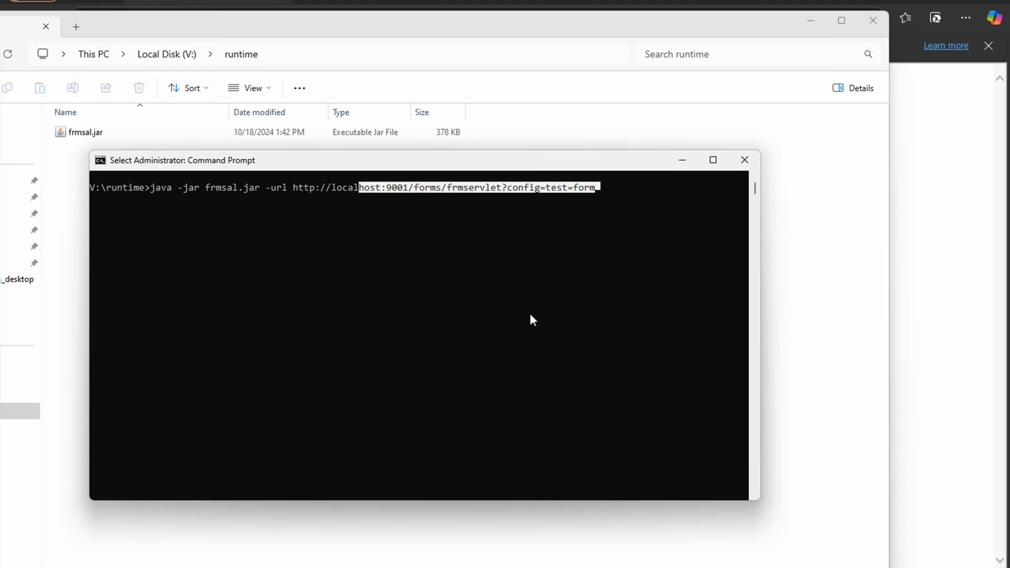
pyautogui.hotkey('shift', 'Left')
pyautogui.hotkey('shift', 'Left')
pyautogui.hotkey('shift', 'Left')
pyautogui.hotkey('shift', 'Left')
pyautogui.hotkey('shift', 'Left')
pyautogui.hotkey('shift', 'Left')
pyautogui.hotkey('shift', 'Left')
pyautogui.hotkey('shift', 'Left')
pyautogui.hotkey('shift', 'Left')
pyautogui.hotkey('shift', 'Left')
pyautogui.hotkey('shift', 'Left')
pyautogui.hotkey('shift', 'Left')
pyautogui.hotkey('shift', 'Left')
pyautogui.hotkey('shift', 'Left')
pyautogui.hotkey('shift', 'Left')
pyautogui.hotkey('shift', 'Left')
pyautogui.hotkey('shift', 'Left')
pyautogui.hotkey('shift', 'Left')
pyautogui.hotkey('shift', 'Left')
pyautogui.hotkey('shift', 'Left')
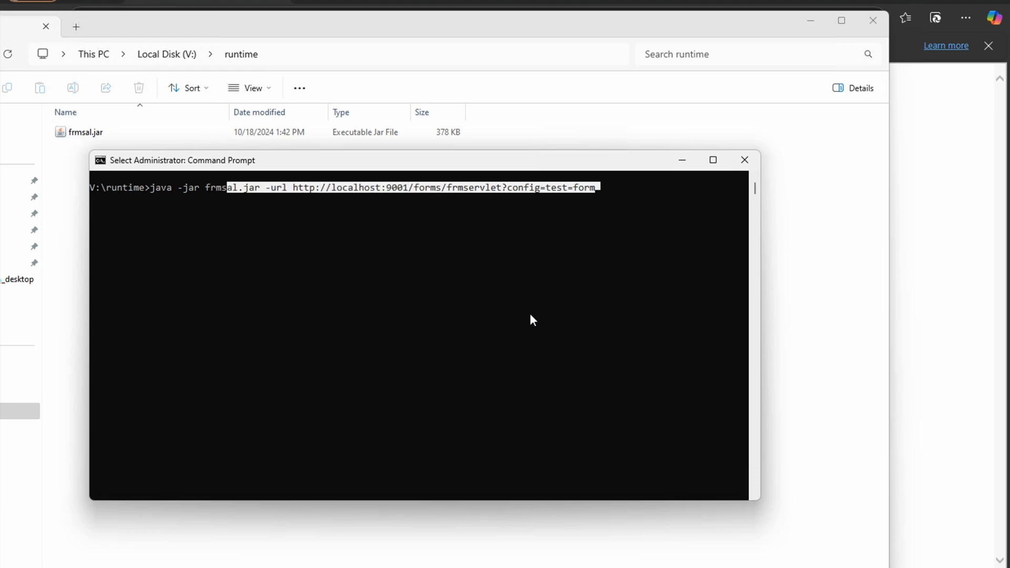
pyautogui.hotkey('shift', 'Left')
pyautogui.hotkey('shift', 'Left')
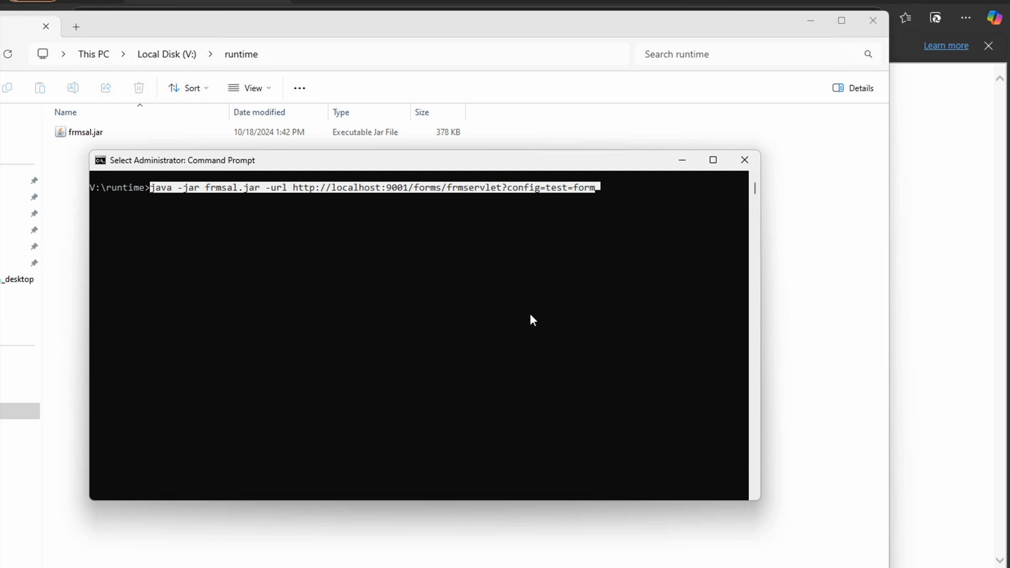
pyautogui.hotkey('ctrl', 'c')
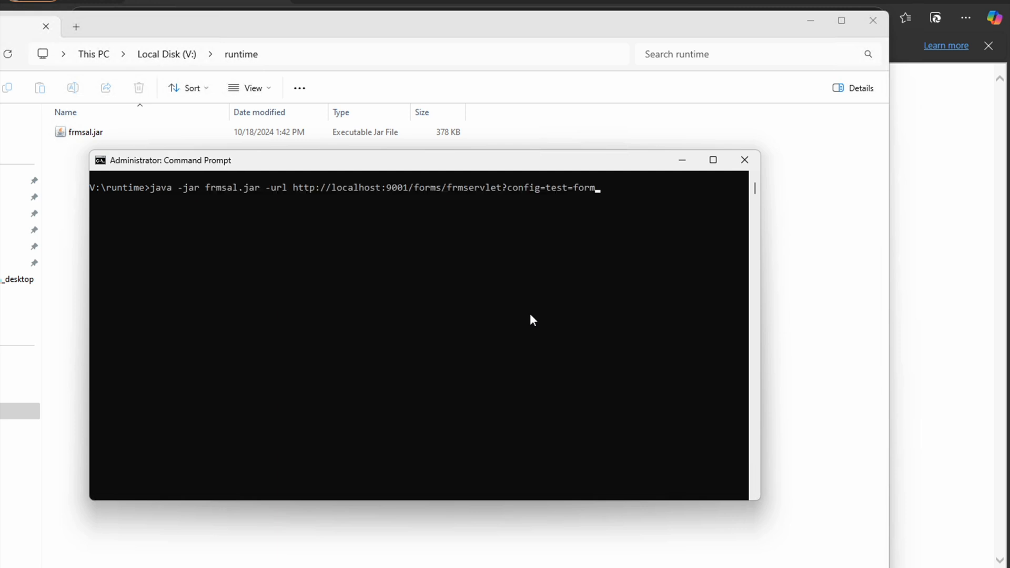
# - Correct the config value in the command to test_form and run it to launch the form
pyautogui.press('Left')
pyautogui.press('Left')
pyautogui.press('Left')
pyautogui.press('Left')
pyautogui.press('BackSpace')
pyautogui.write('_')
pyautogui.press('Right')
pyautogui.press('Right')
pyautogui.press('Right')
pyautogui.press('Right')
pyautogui.press('Return')
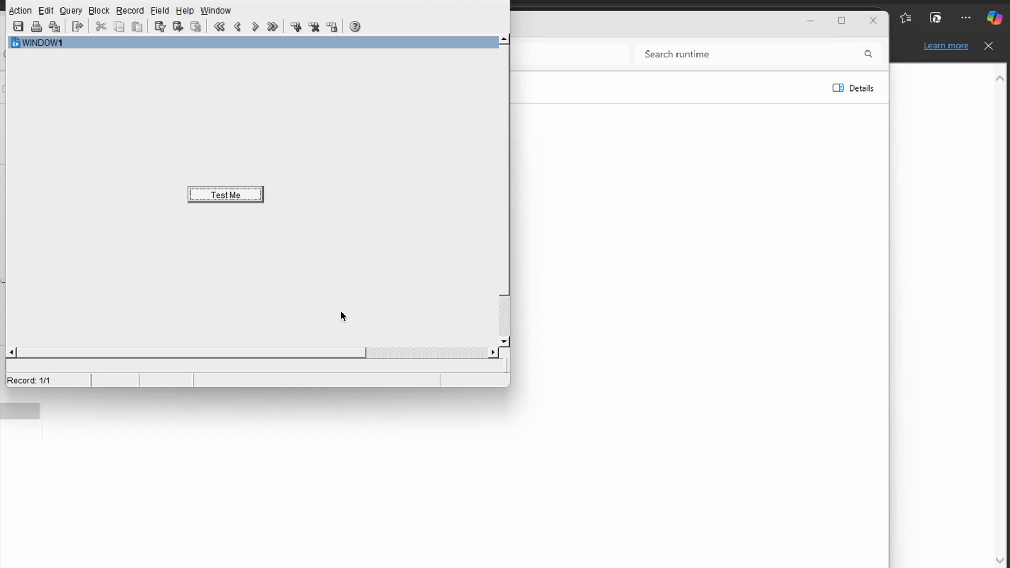
# - Create a new text document in the V:\runtime folder and give it the base name runtime
pyautogui.click(564, 276)
pyautogui.rightClick(154, 224)
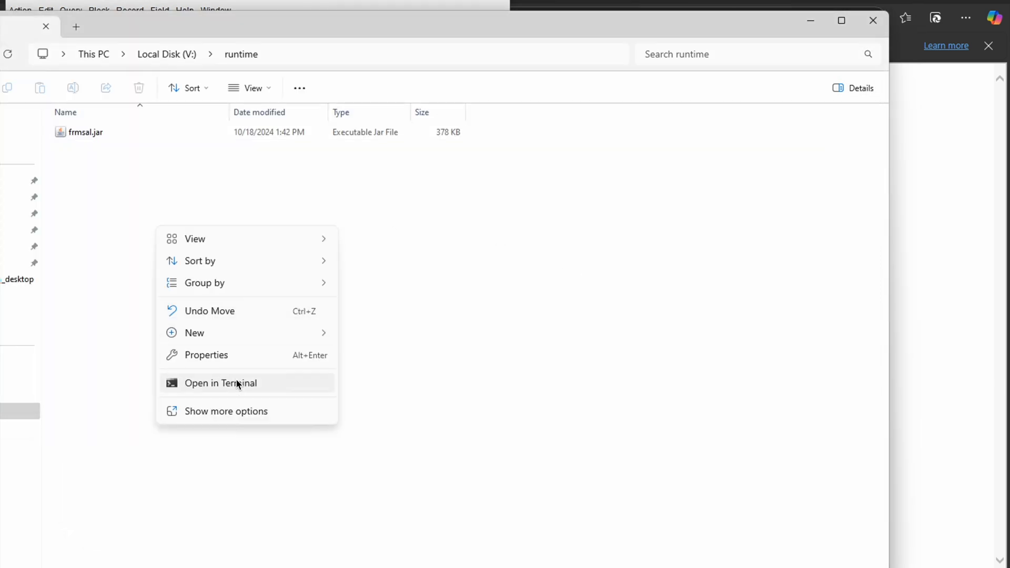
pyautogui.moveTo(282, 332)
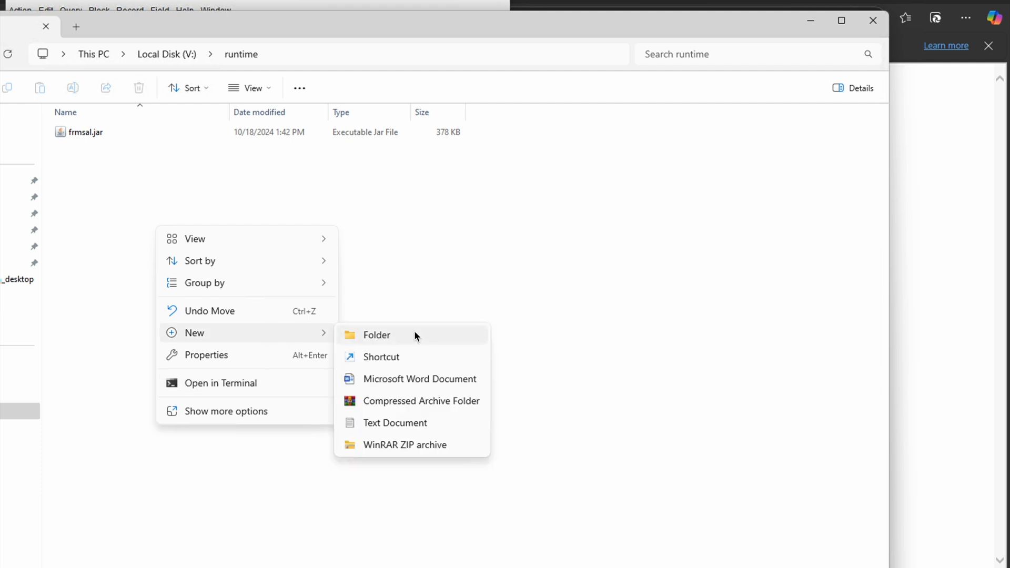
pyautogui.click(412, 421)
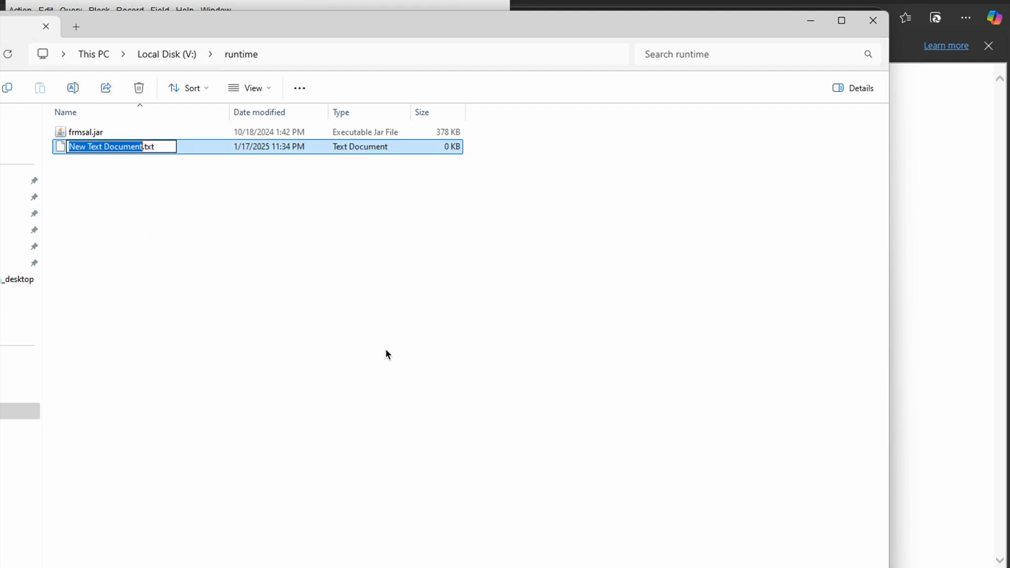
pyautogui.write('runtime')
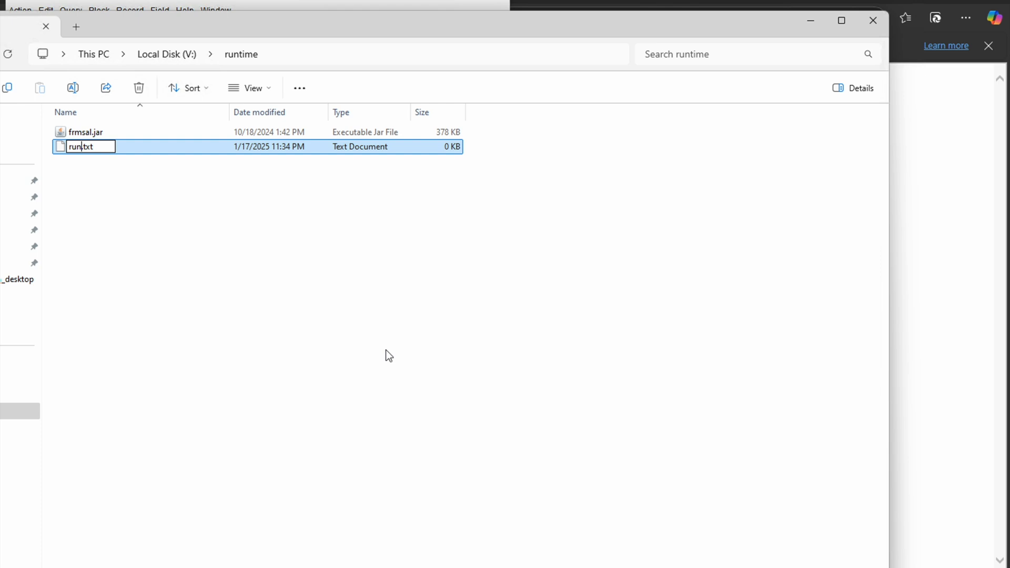
# - Set the new file's extension to .bat and accept the extension change so it is named runtime.bat
pyautogui.press('Right')
pyautogui.press('Right')
pyautogui.press('Right')
pyautogui.press('Right')
pyautogui.press('BackSpace')
pyautogui.press('BackSpace')
pyautogui.press('BackSpace')
pyautogui.write('bat')
pyautogui.press('Return')
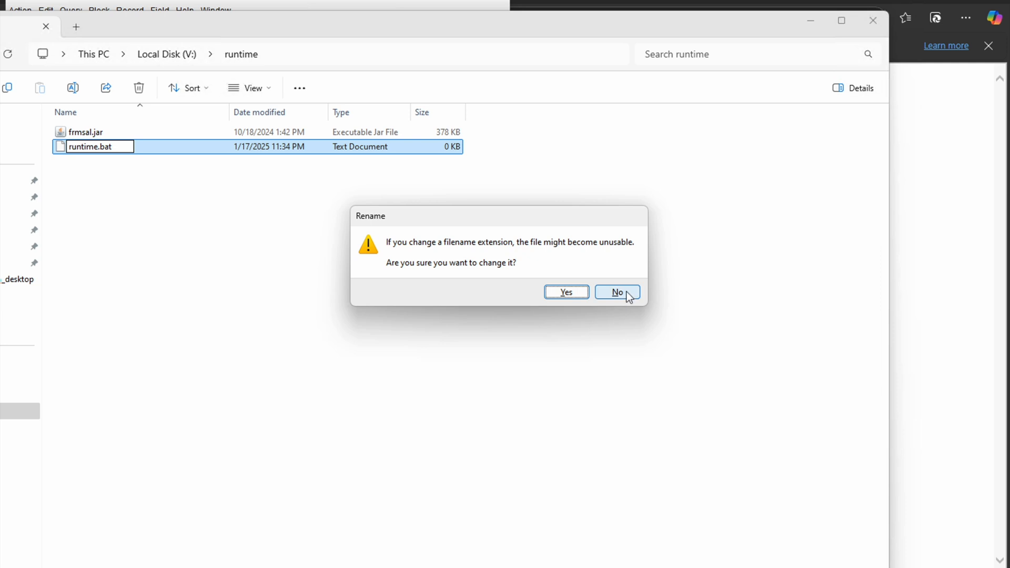
pyautogui.click(566, 293)
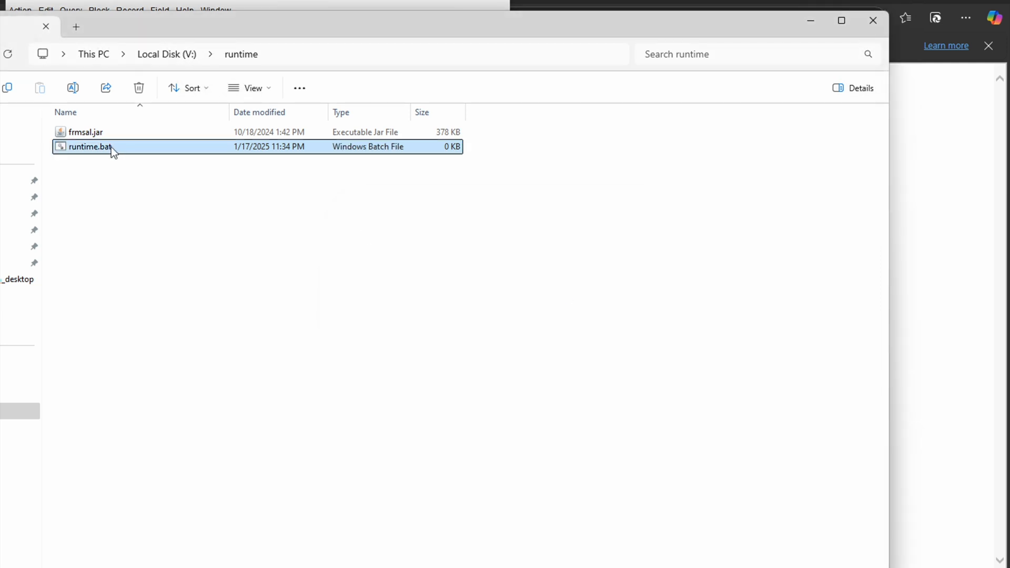
pyautogui.rightClick(92, 152)
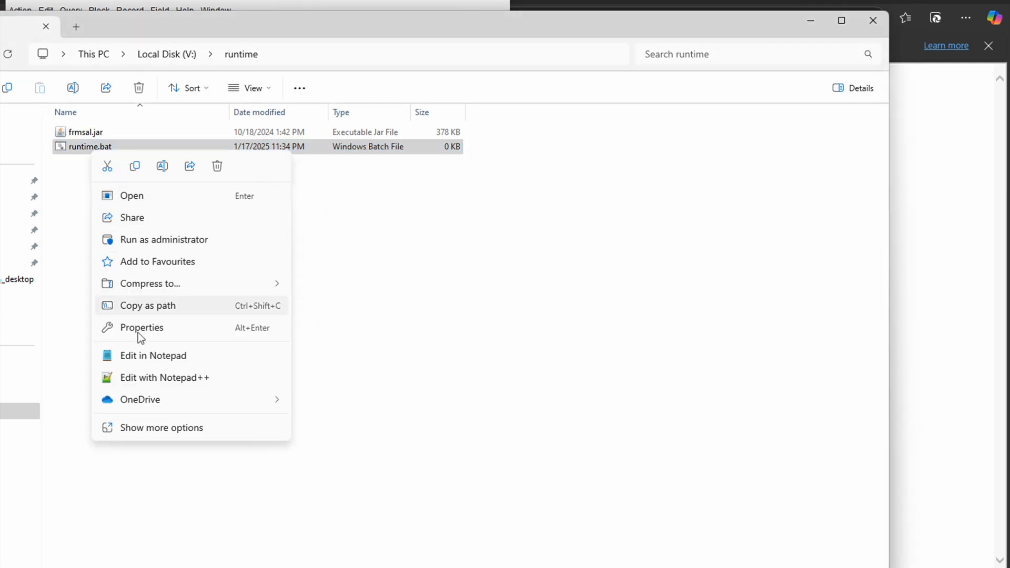
pyautogui.click(156, 377)
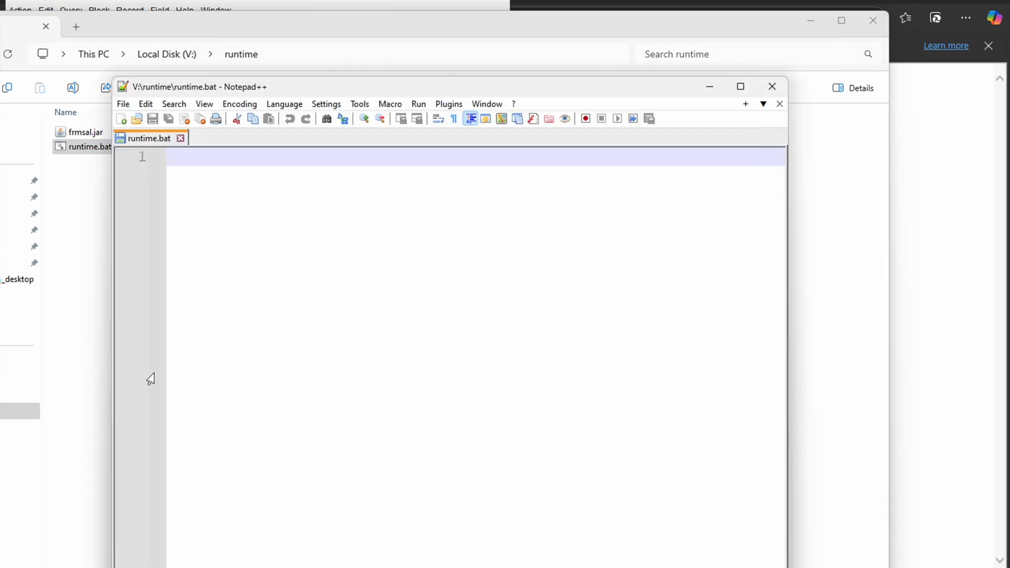
pyautogui.write('@')
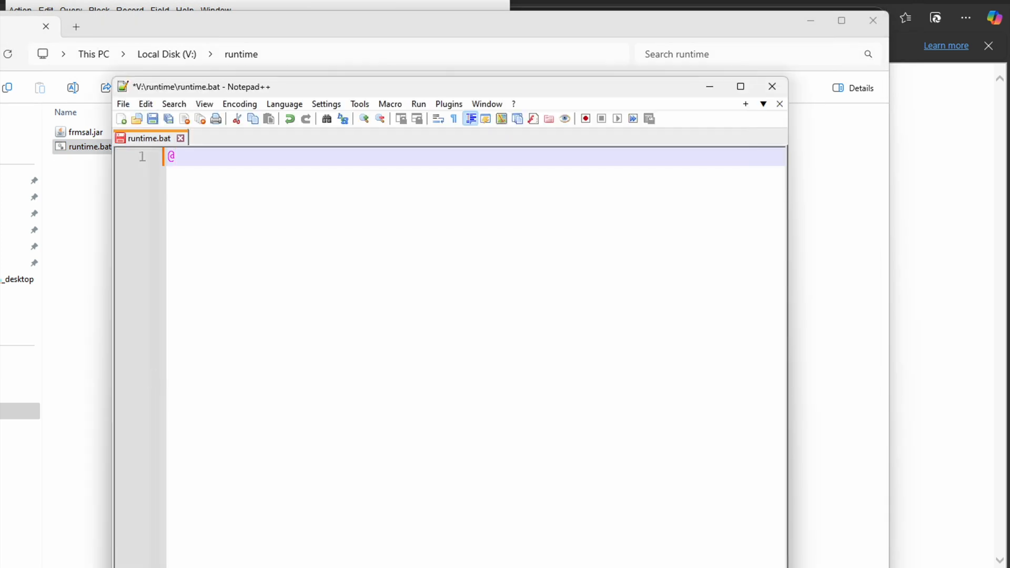
pyautogui.write('echo')
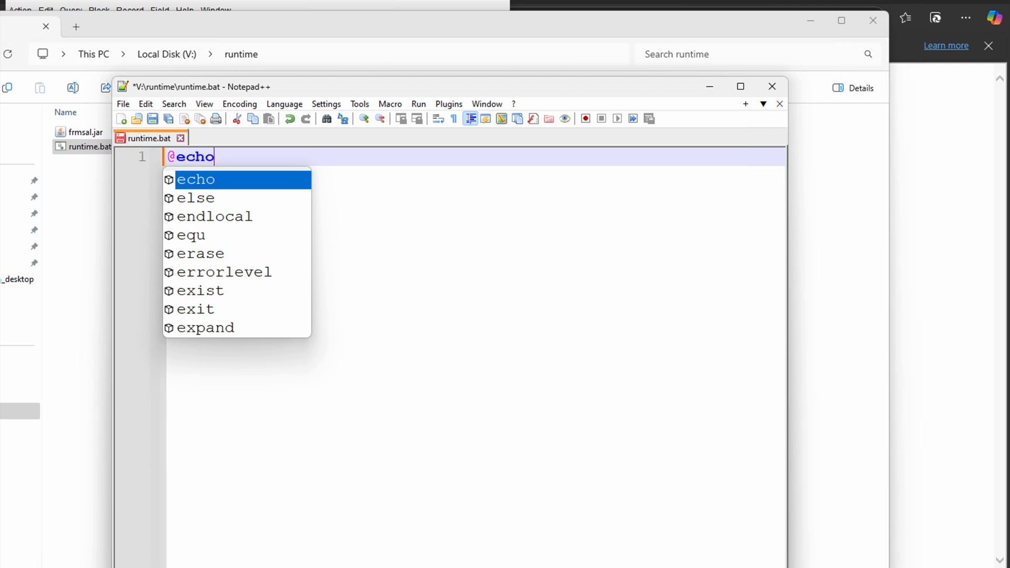
pyautogui.write('_off')
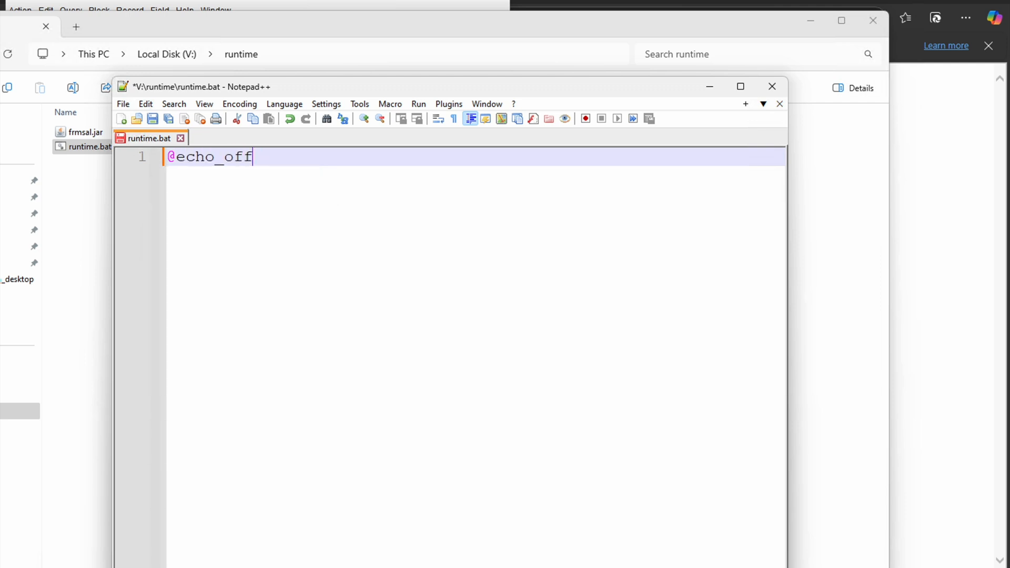
pyautogui.press('Return')
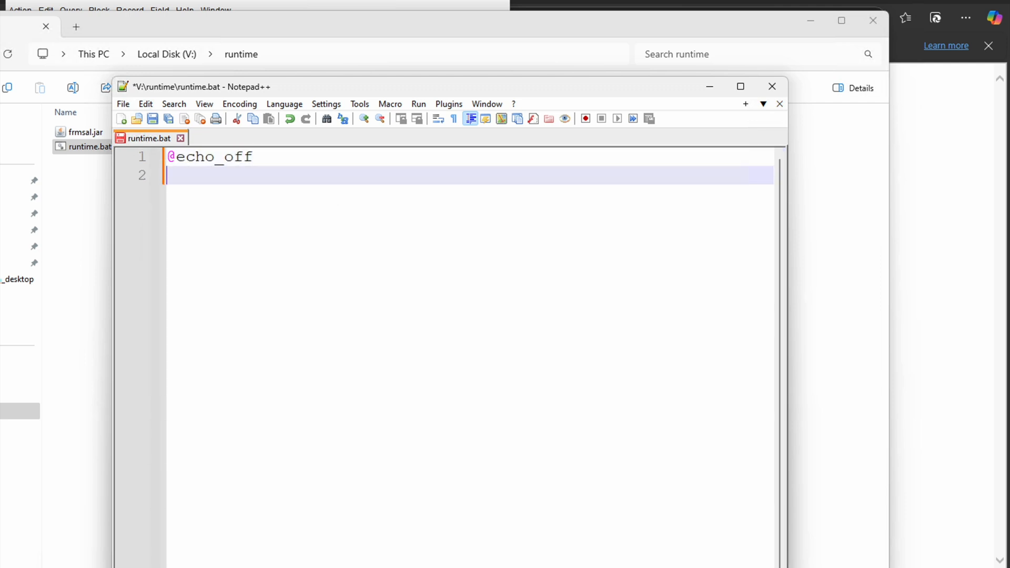
# - Write java -jar "V:/runtime/frmsal.jar" on the second line of runtime.bat
pyautogui.write('java -')
pyautogui.write('jar')
pyautogui.write(' "')
pyautogui.write('v:/')
pyautogui.press('BackSpace')
pyautogui.press('BackSpace')
pyautogui.press('BackSpace')
pyautogui.press('capslock')
pyautogui.write('V')
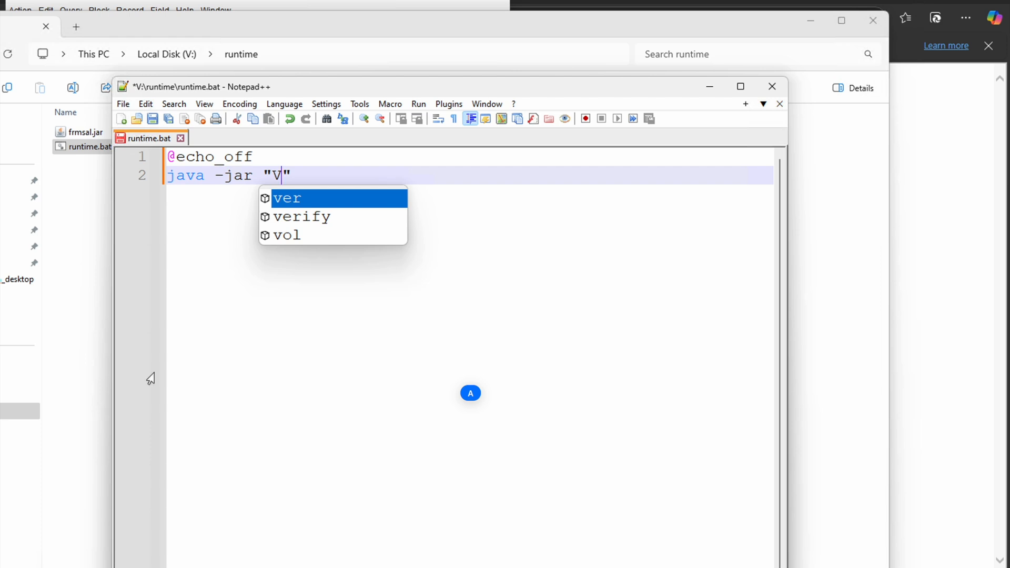
pyautogui.write(':/')
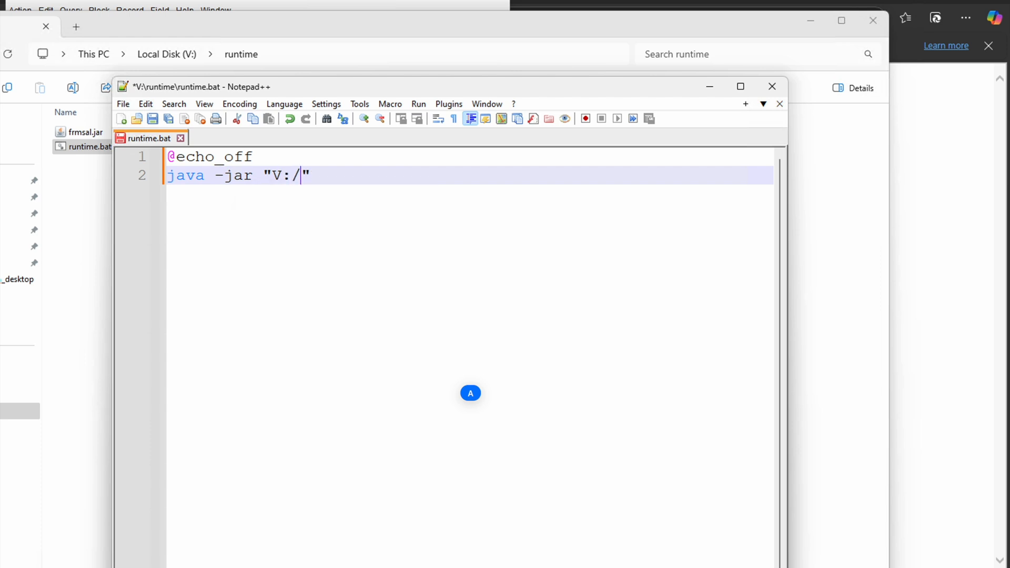
pyautogui.write('runtime/frmsal')
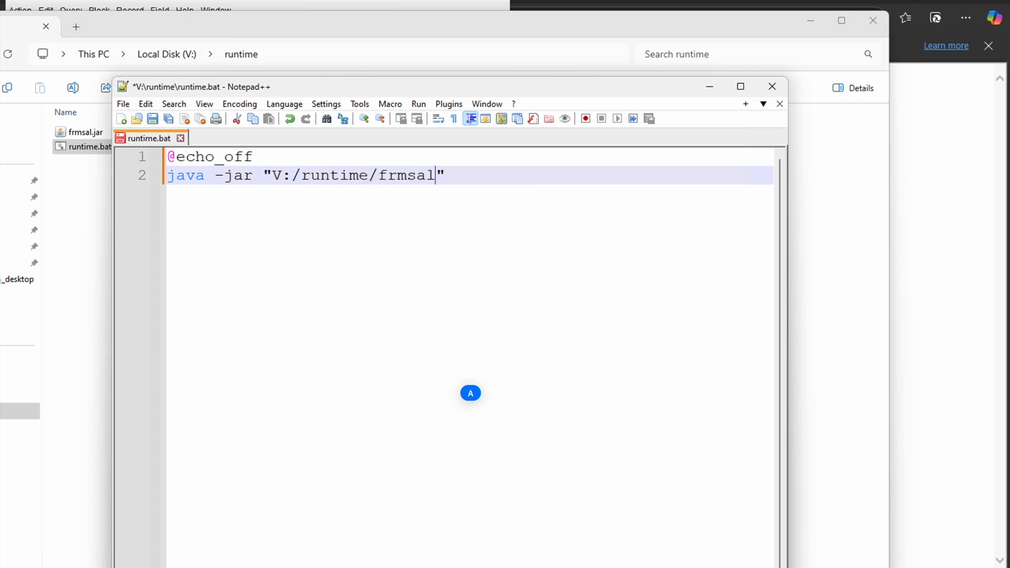
pyautogui.write('.jar')
pyautogui.press('End')
pyautogui.write('-url a')
pyautogui.press('BackSpace')
pyautogui.write('https')
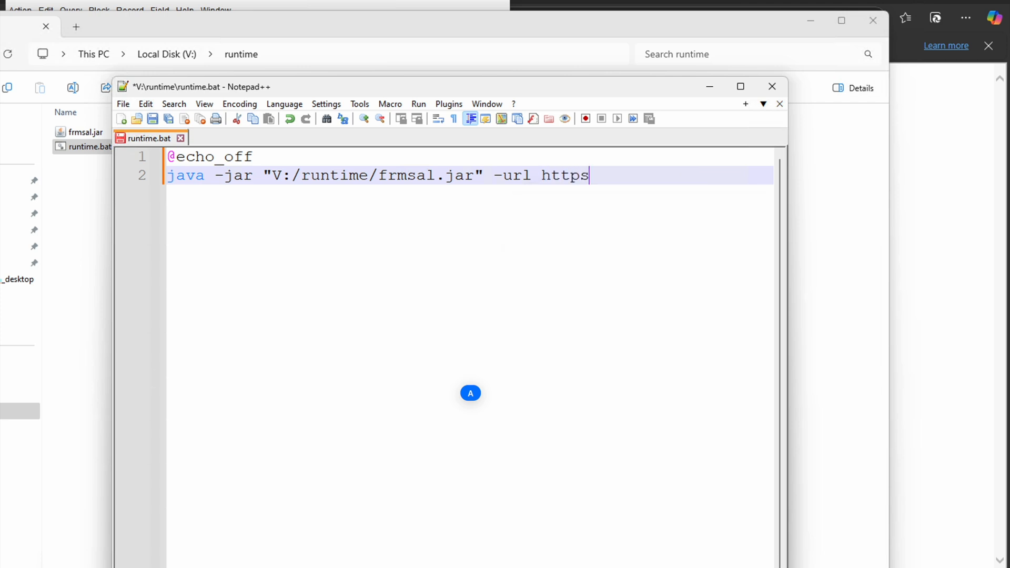
pyautogui.press('BackSpace')
pyautogui.write('://localhost:9001/f')
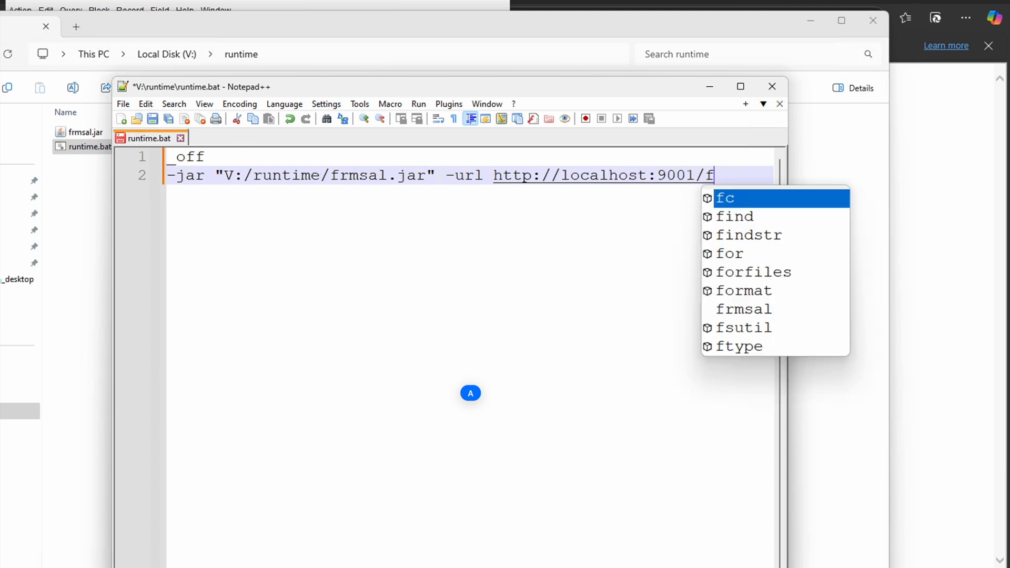
pyautogui.write('orms/frm')
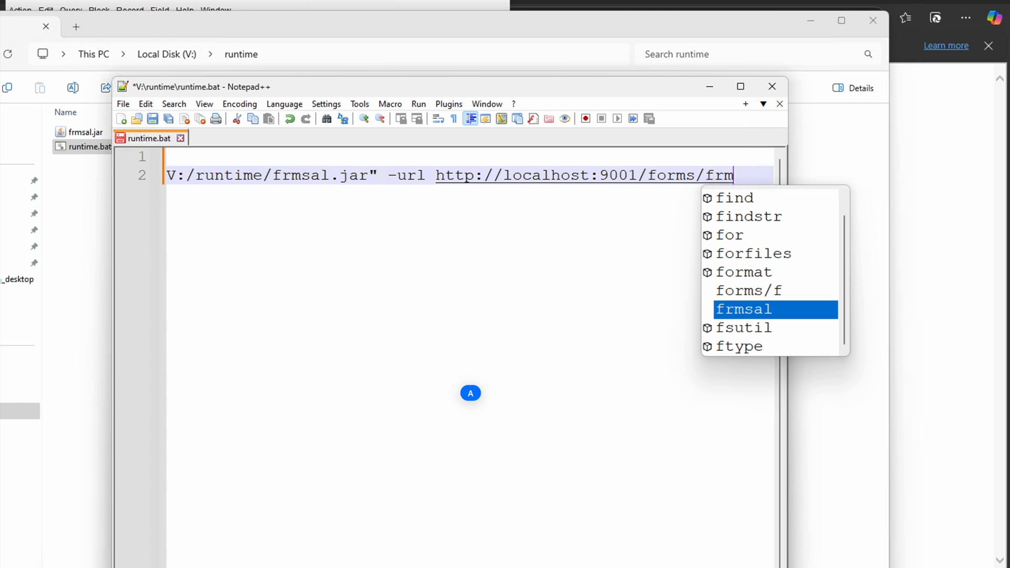
pyautogui.write('servlet?config=')
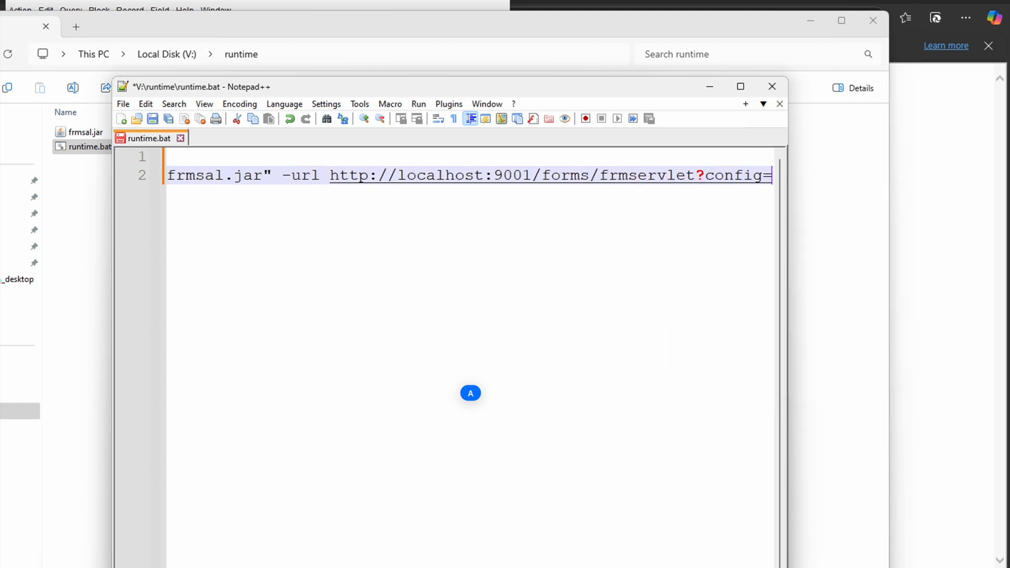
pyautogui.write('test_fo')
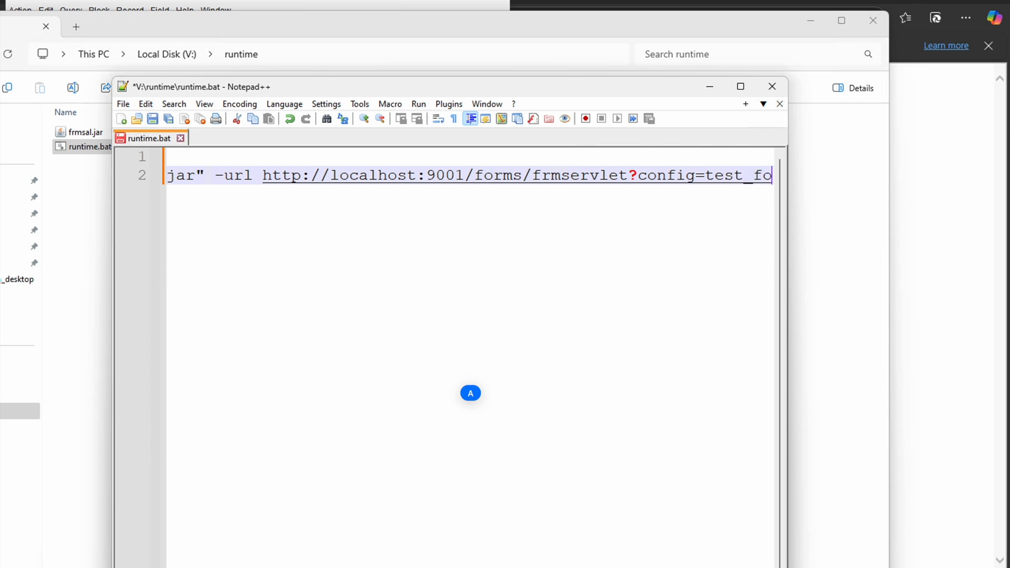
pyautogui.write('rm')
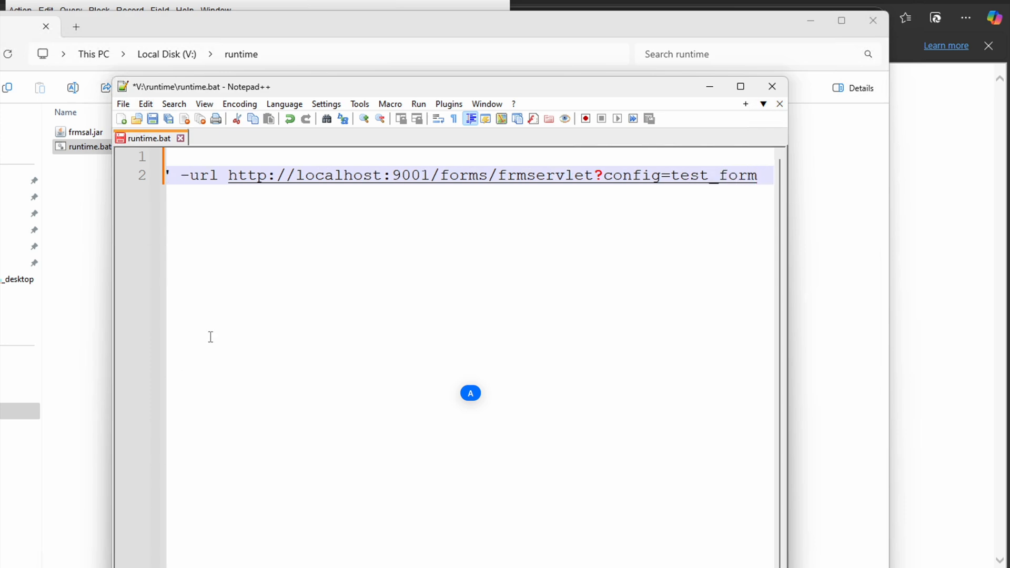
# - Save runtime.bat and close Notepad++
pyautogui.rightClick(153, 137)
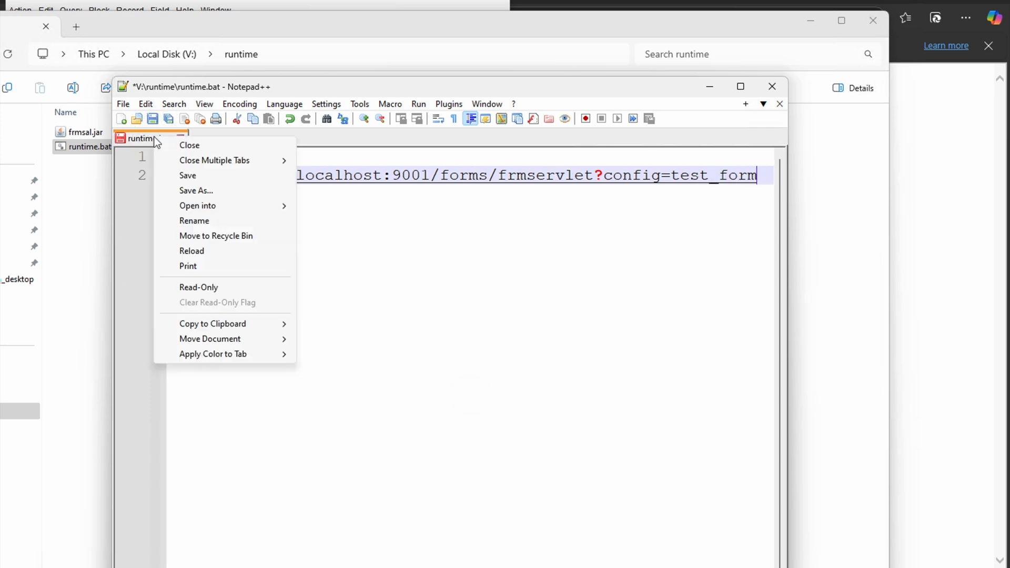
pyautogui.click(202, 181)
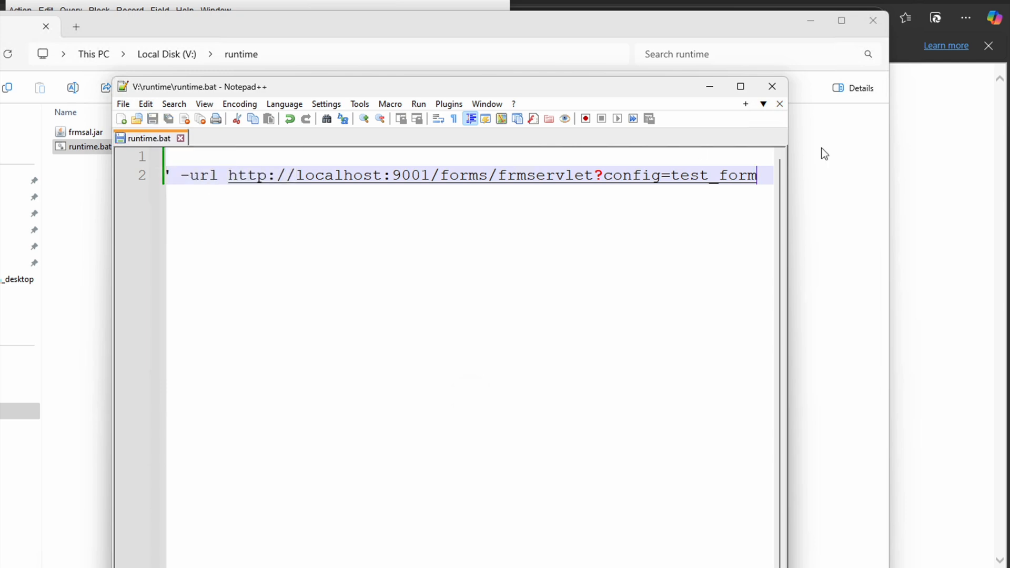
pyautogui.click(772, 87)
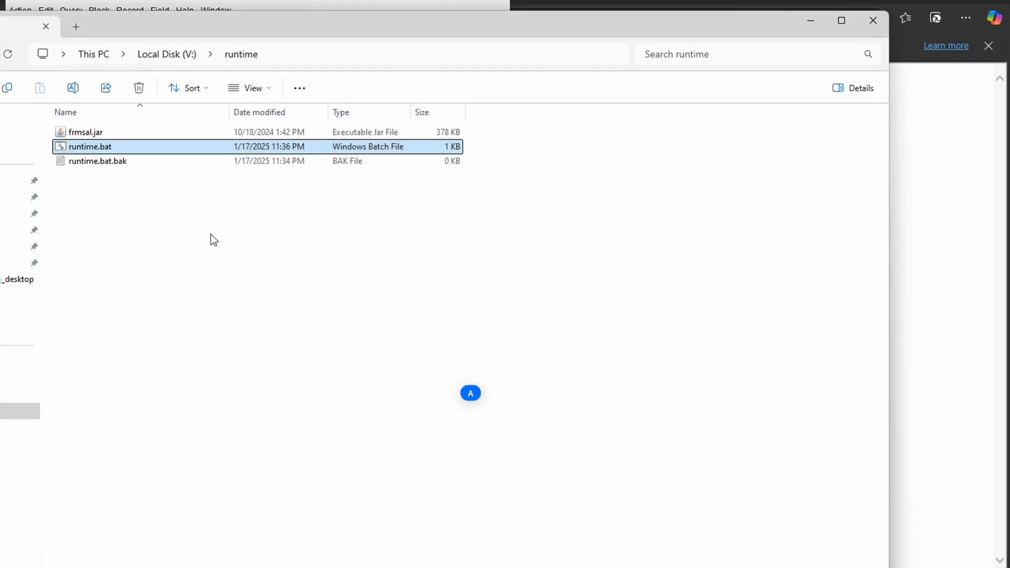
# - Run runtime.bat from the runtime folder to launch the form and maximize the form window
pyautogui.doubleClick(81, 149)
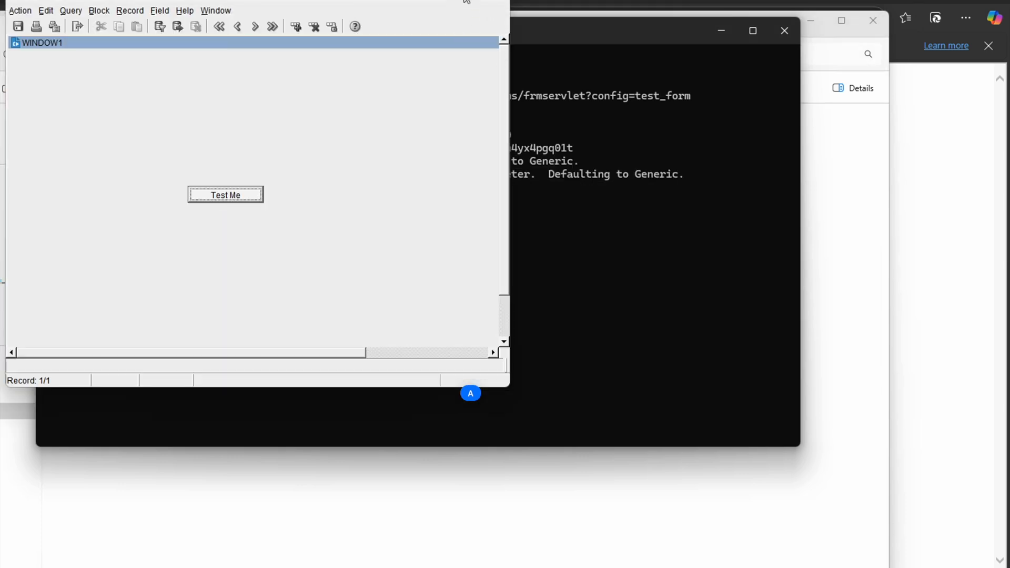
pyautogui.click(464, 0)
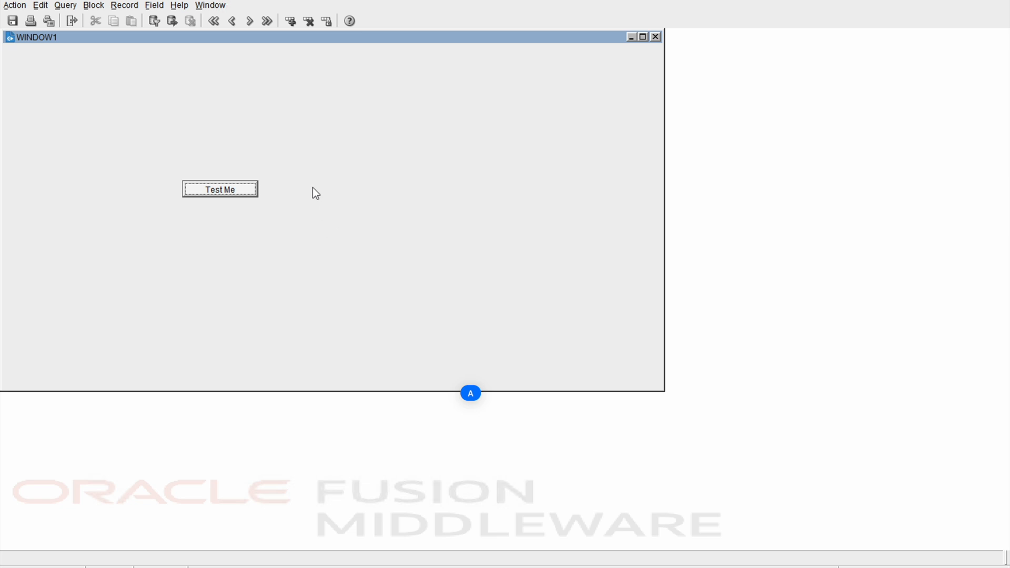